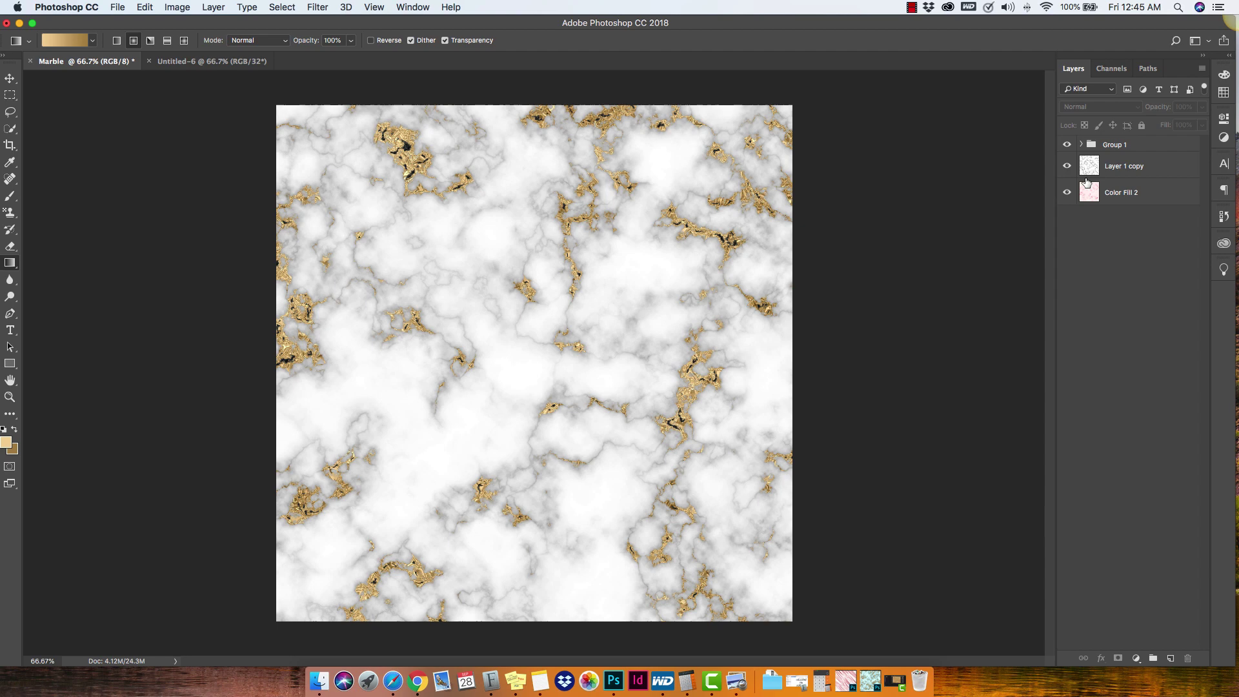
Hide Group 1's gold veins and Layer 1 copy's grey marble to reveal the pink marble
{"action": "left_click", "coordinate": [1067, 146]}
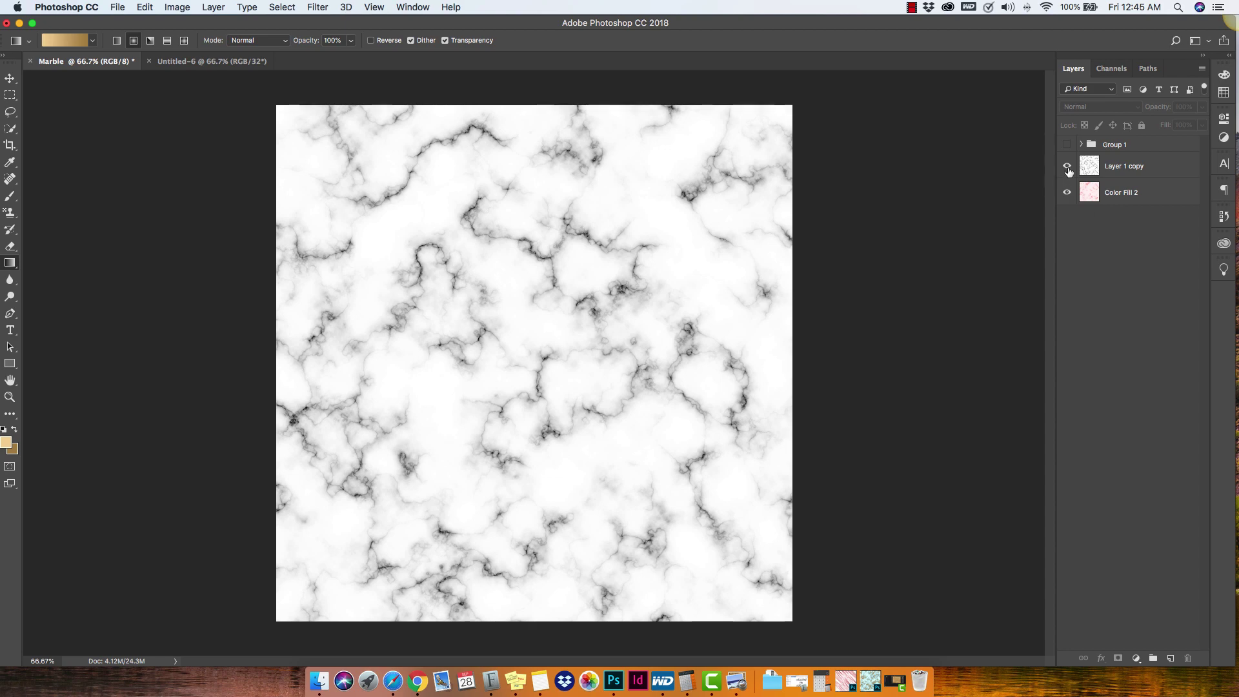
{"action": "left_click", "coordinate": [1068, 168]}
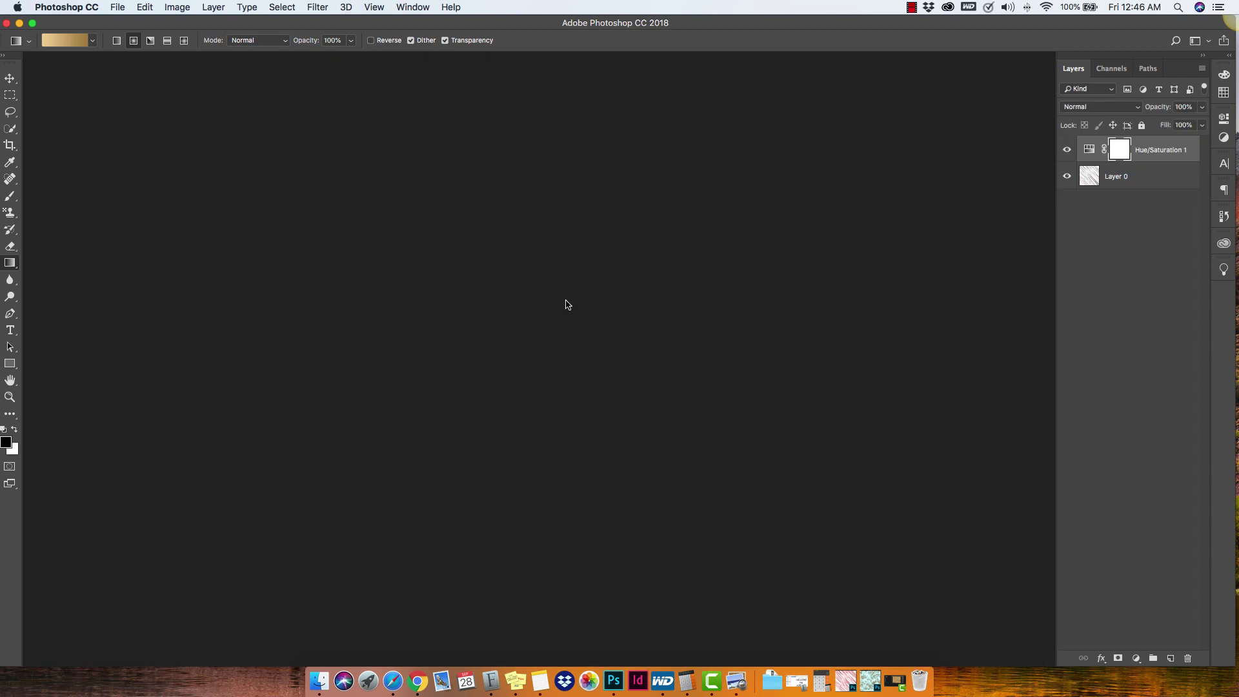
Create a 1200×1200 px, 72 ppi document in RGB Color with a white background
{"action": "left_click", "coordinate": [119, 11]}
{"action": "left_click", "coordinate": [131, 24]}
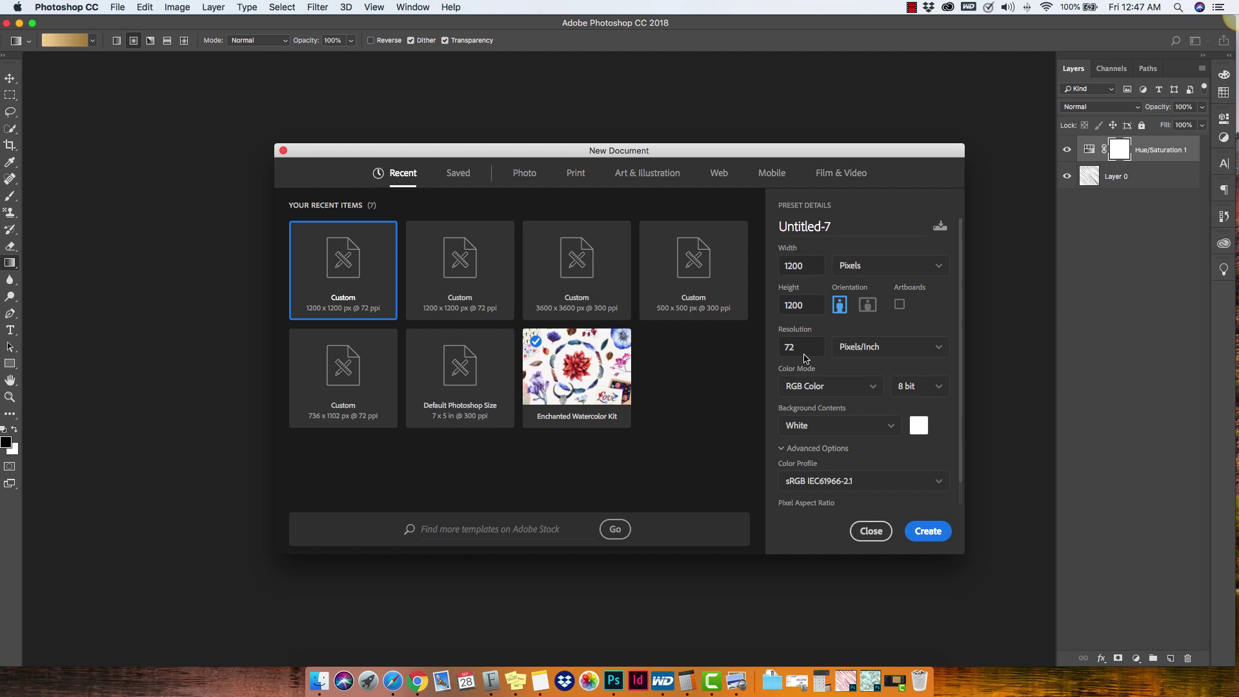
{"action": "left_click", "coordinate": [875, 391]}
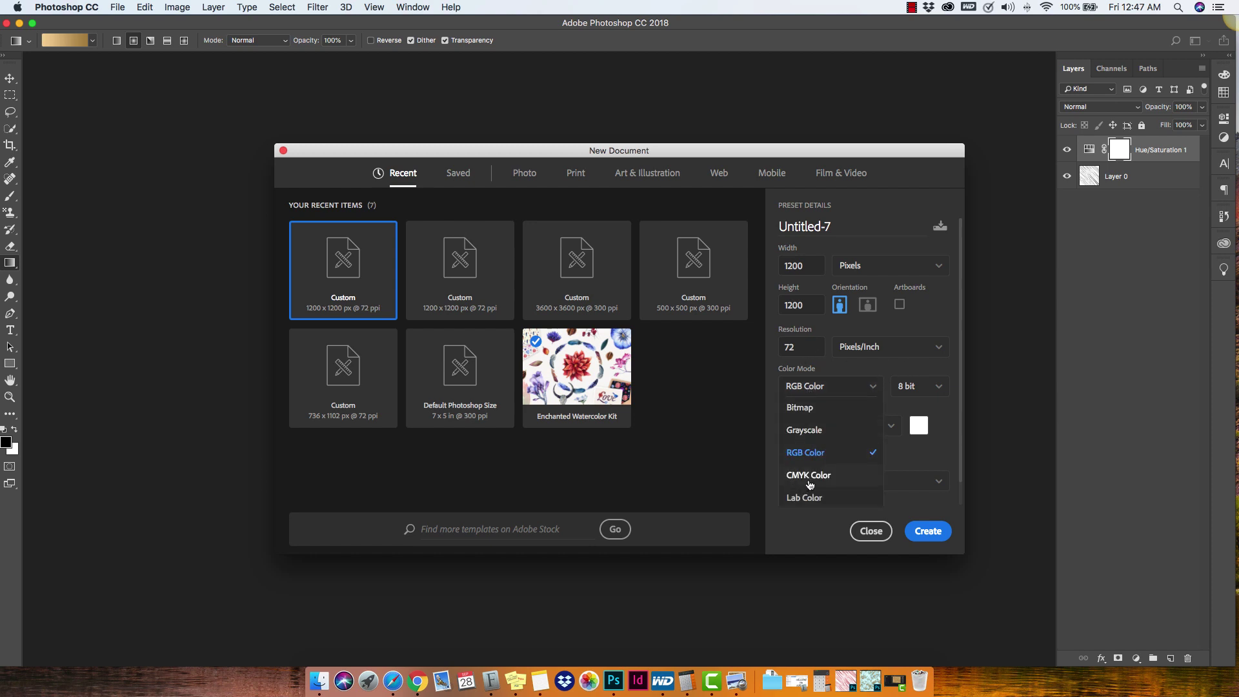
{"action": "left_click", "coordinate": [934, 312]}
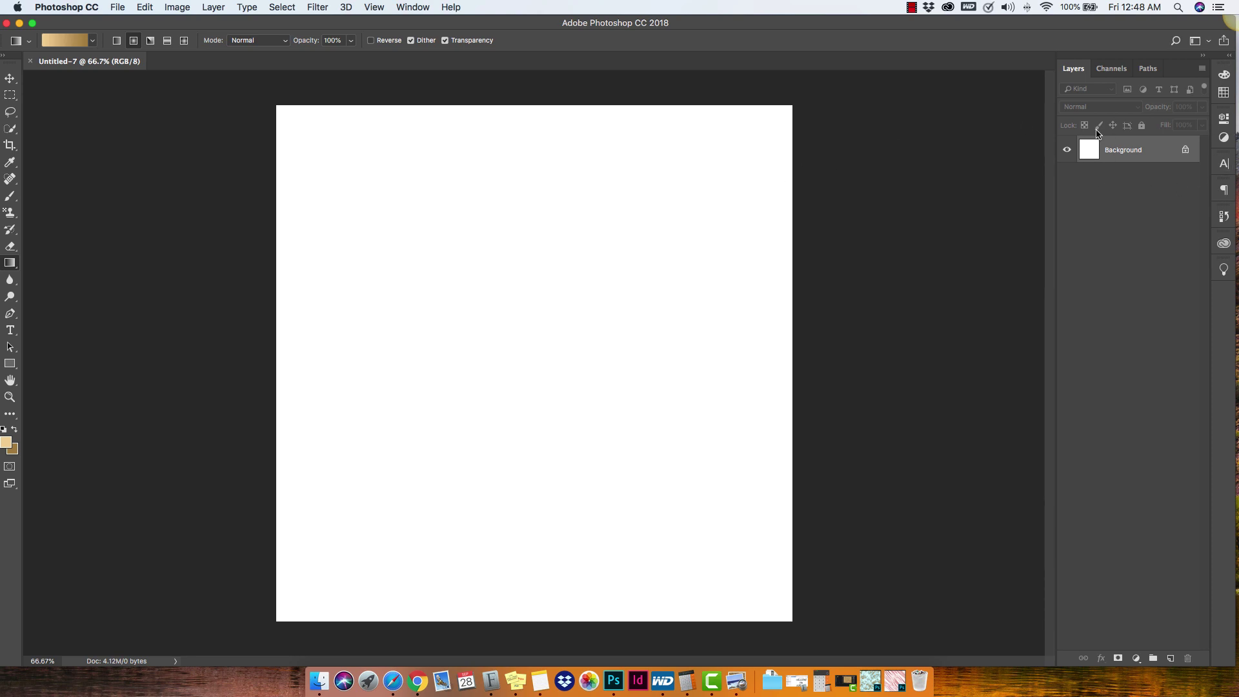
Unlock the Background into Layer 0 and render Difference Clouds across it
{"action": "left_click", "coordinate": [1186, 151]}
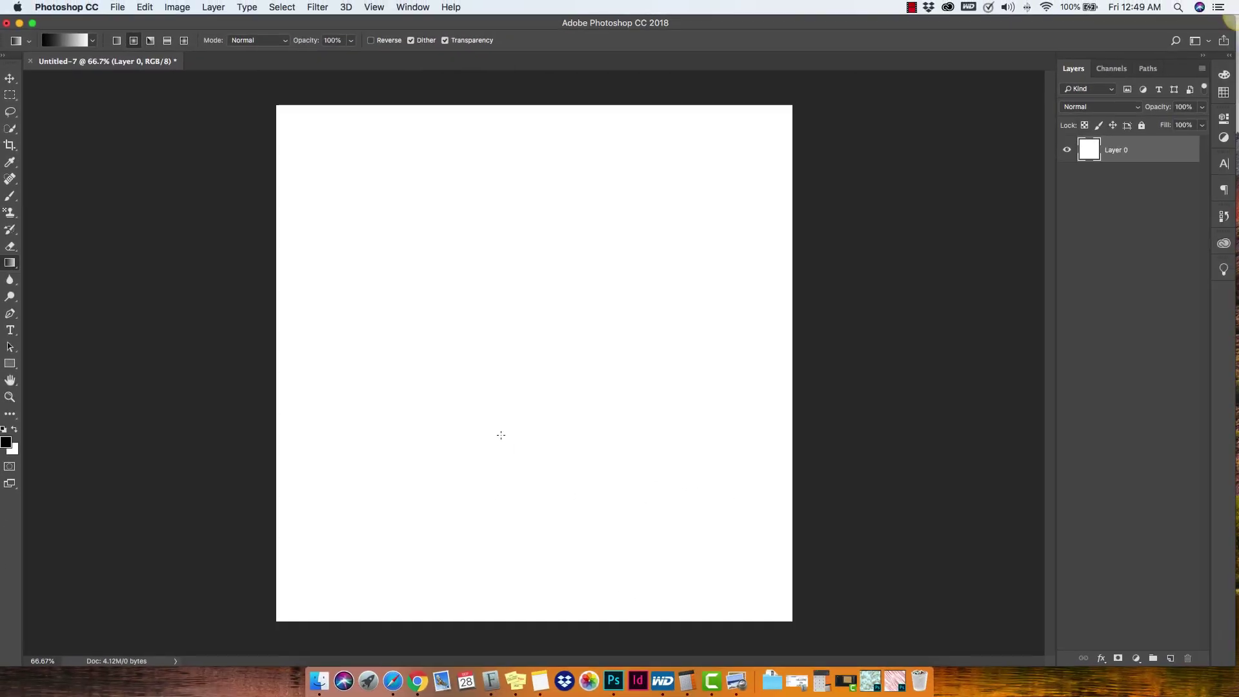
{"action": "left_click", "coordinate": [319, 7]}
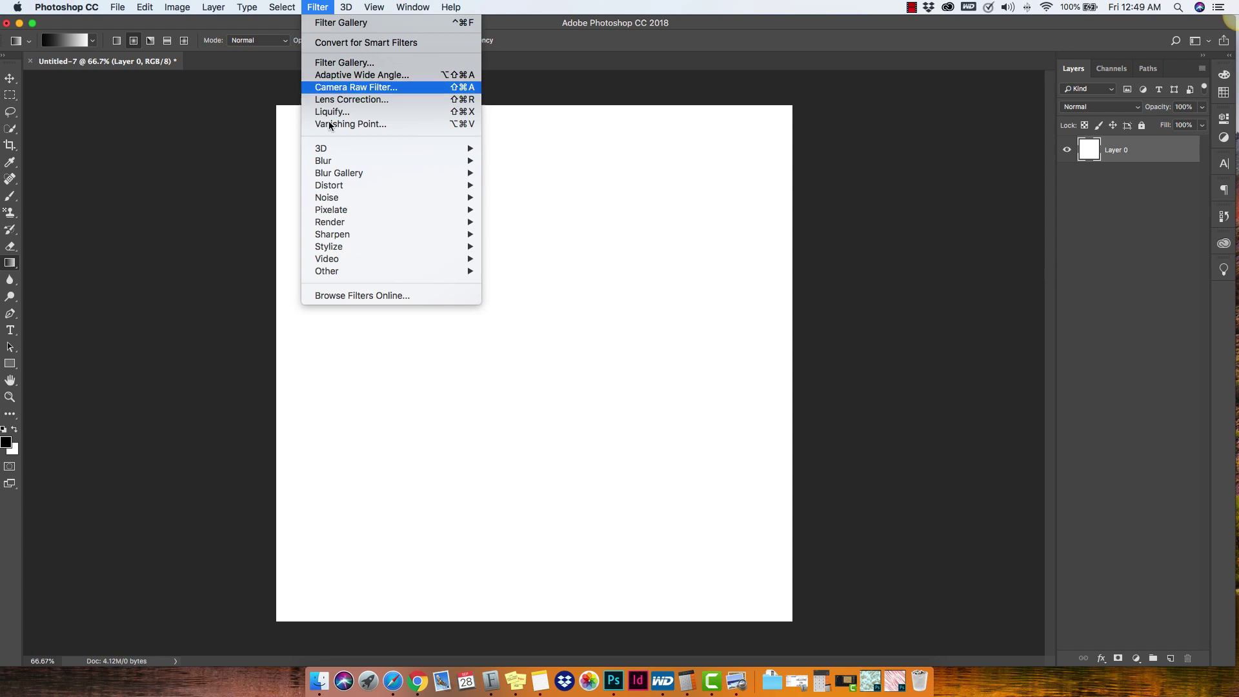
{"action": "mouse_move", "coordinate": [353, 215]}
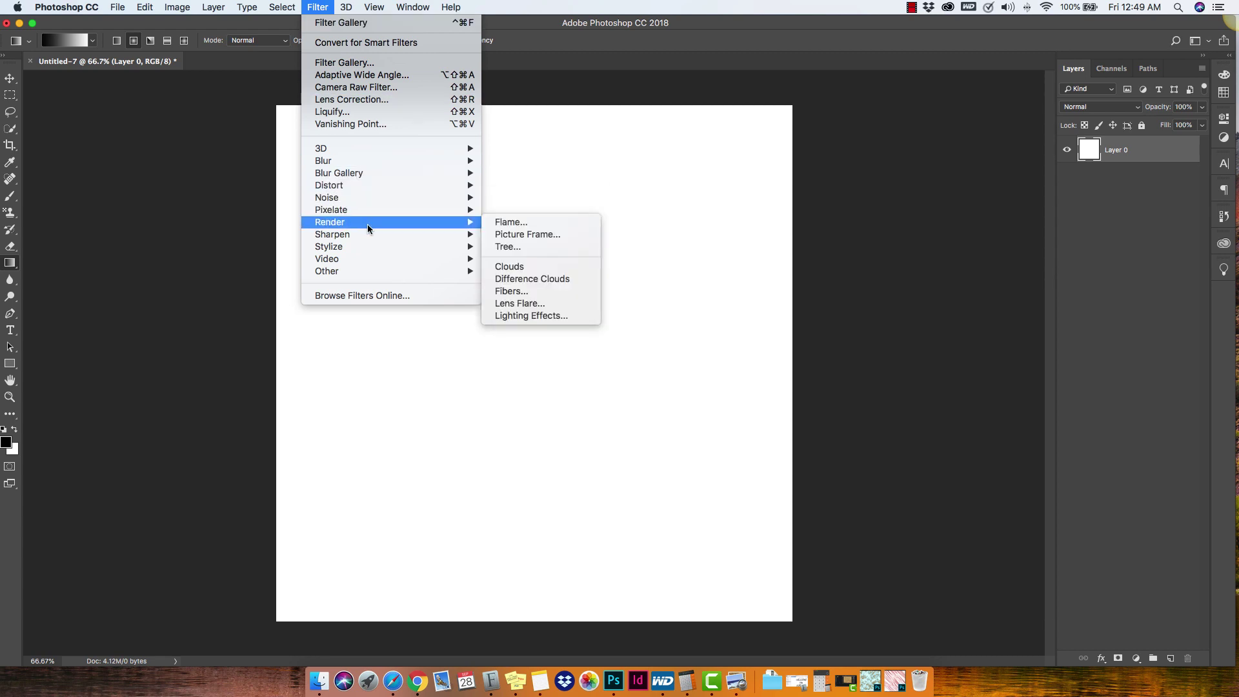
{"action": "left_click", "coordinate": [547, 278]}
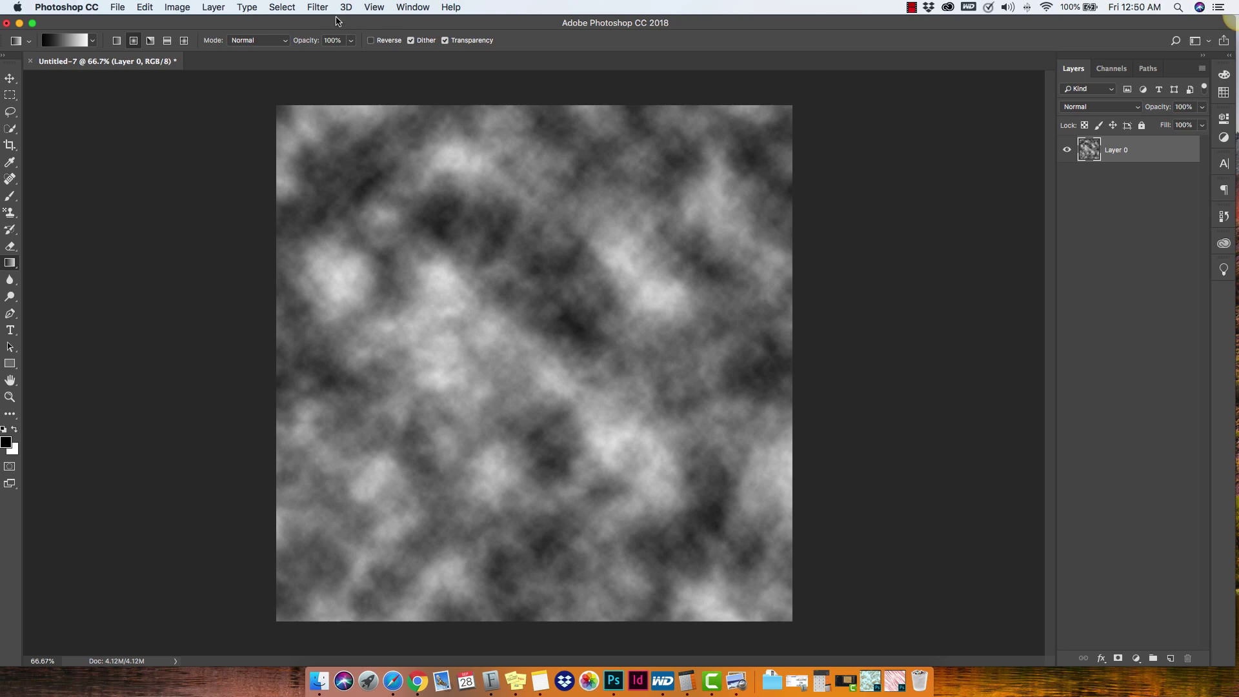
Reapply Difference Clouds until dark vein-like cracks run between the grey patches
{"action": "left_click", "coordinate": [315, 8]}
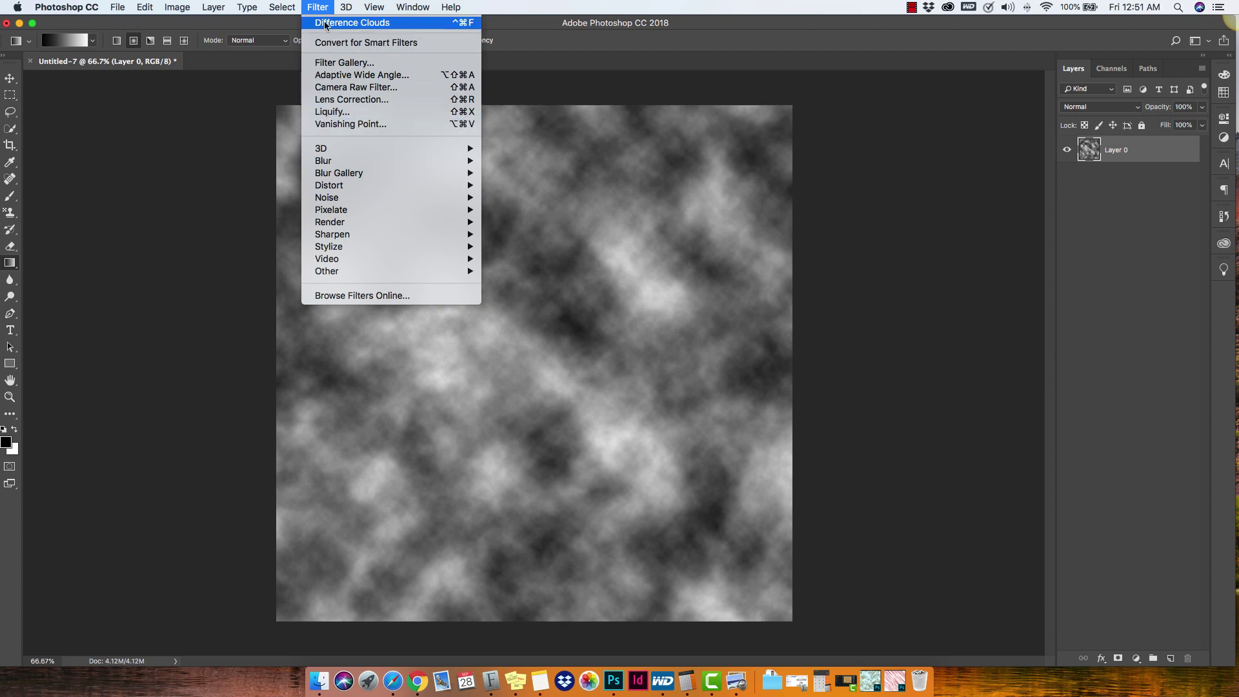
{"action": "mouse_move", "coordinate": [282, 7]}
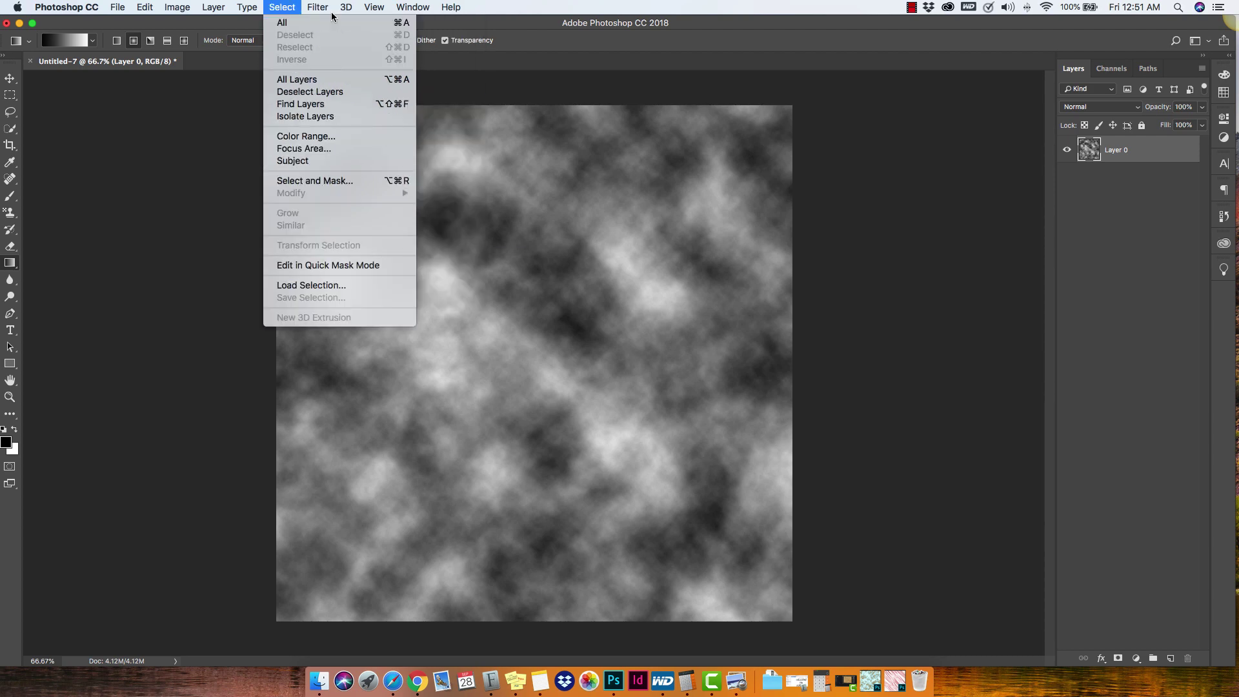
{"action": "mouse_move", "coordinate": [323, 9]}
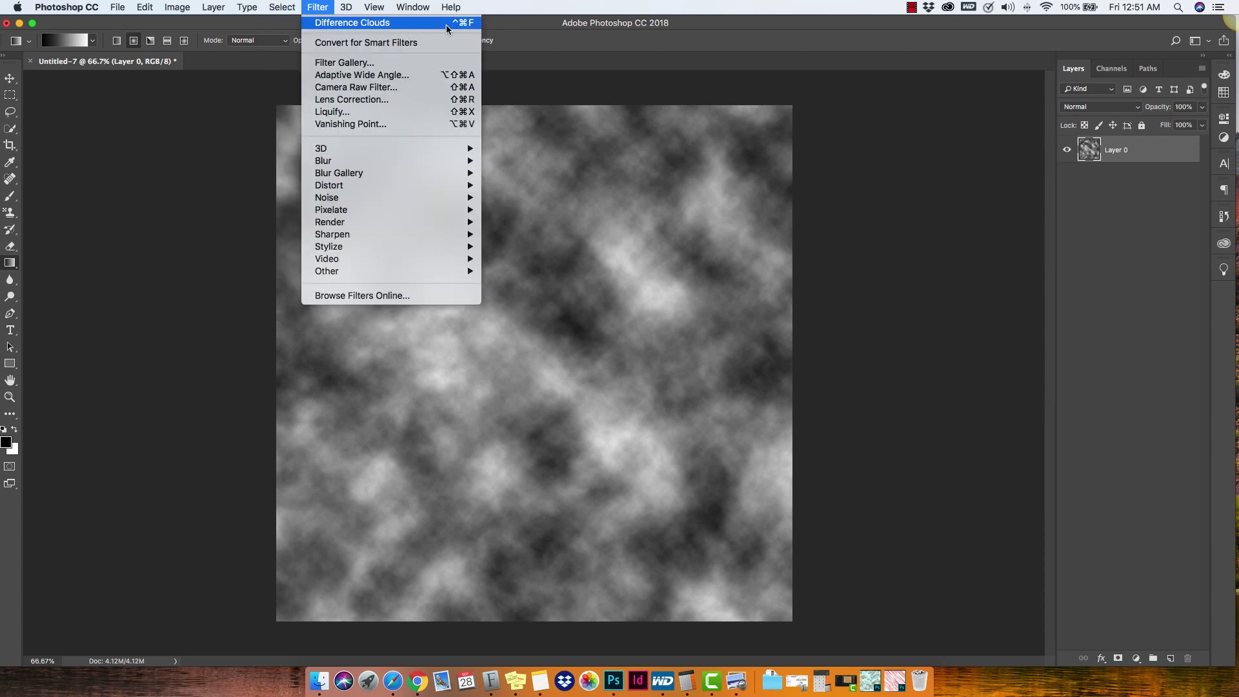
{"action": "left_click", "coordinate": [359, 27]}
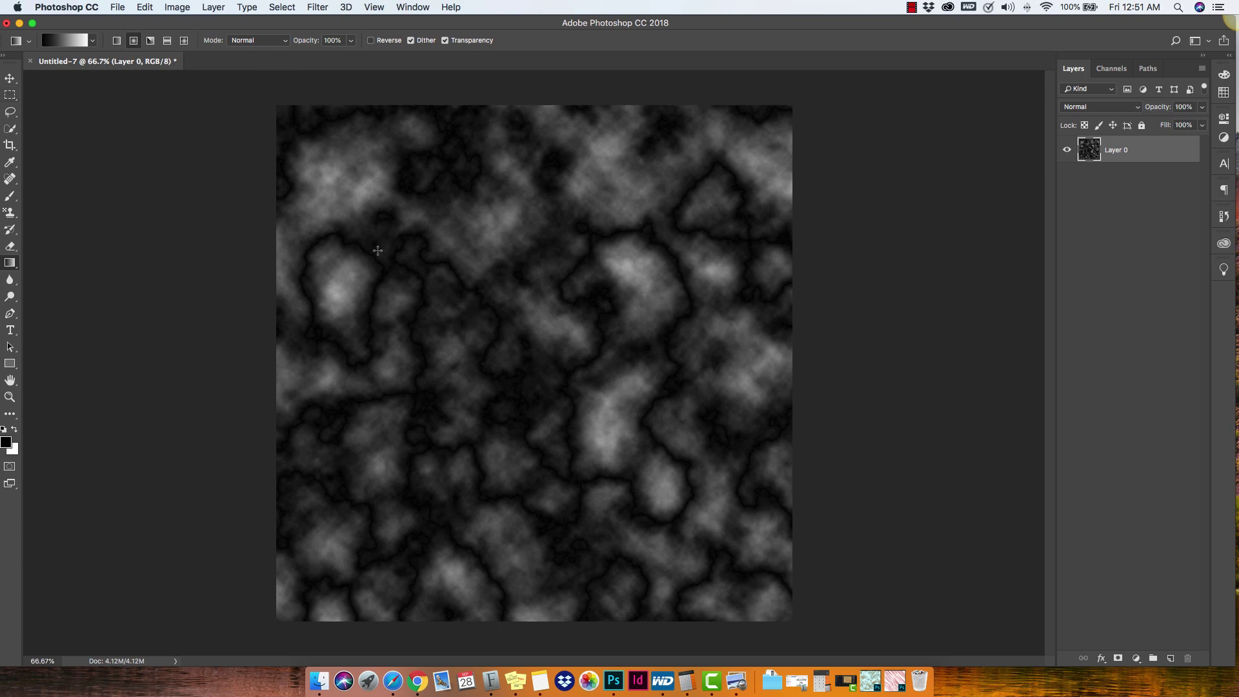
Equalize Layer 0 so the clouds turn bright white against sharp black veins
{"action": "left_click", "coordinate": [176, 7]}
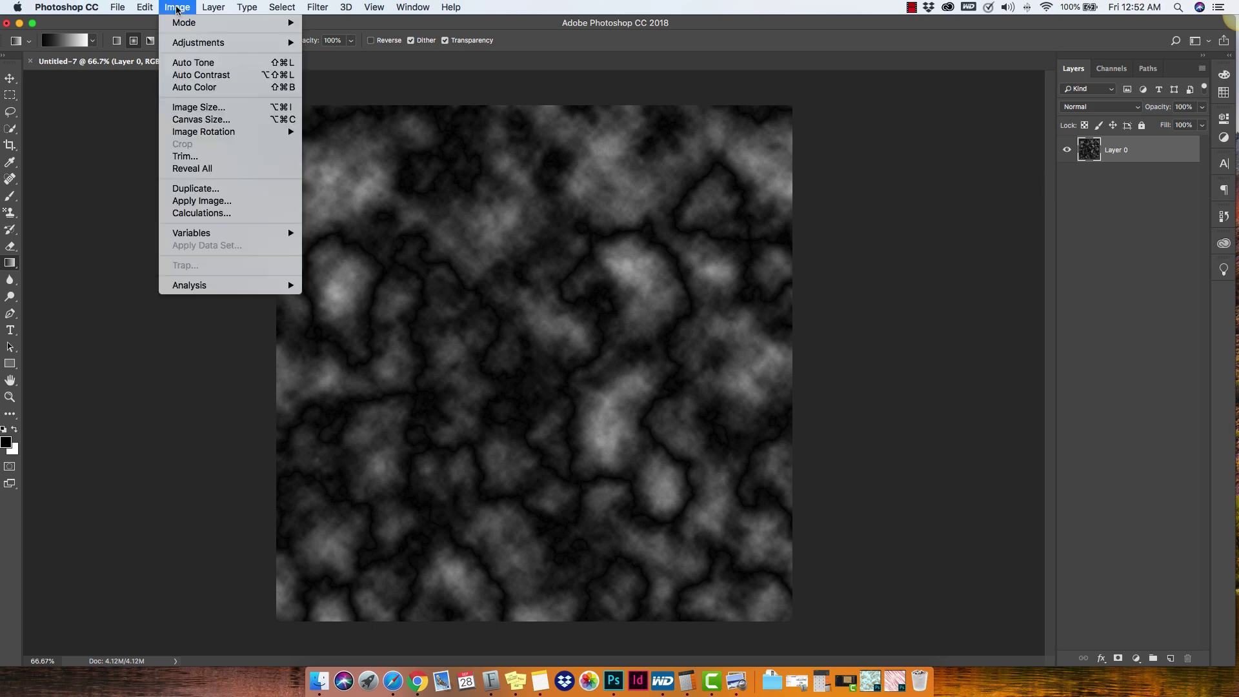
{"action": "mouse_move", "coordinate": [201, 44]}
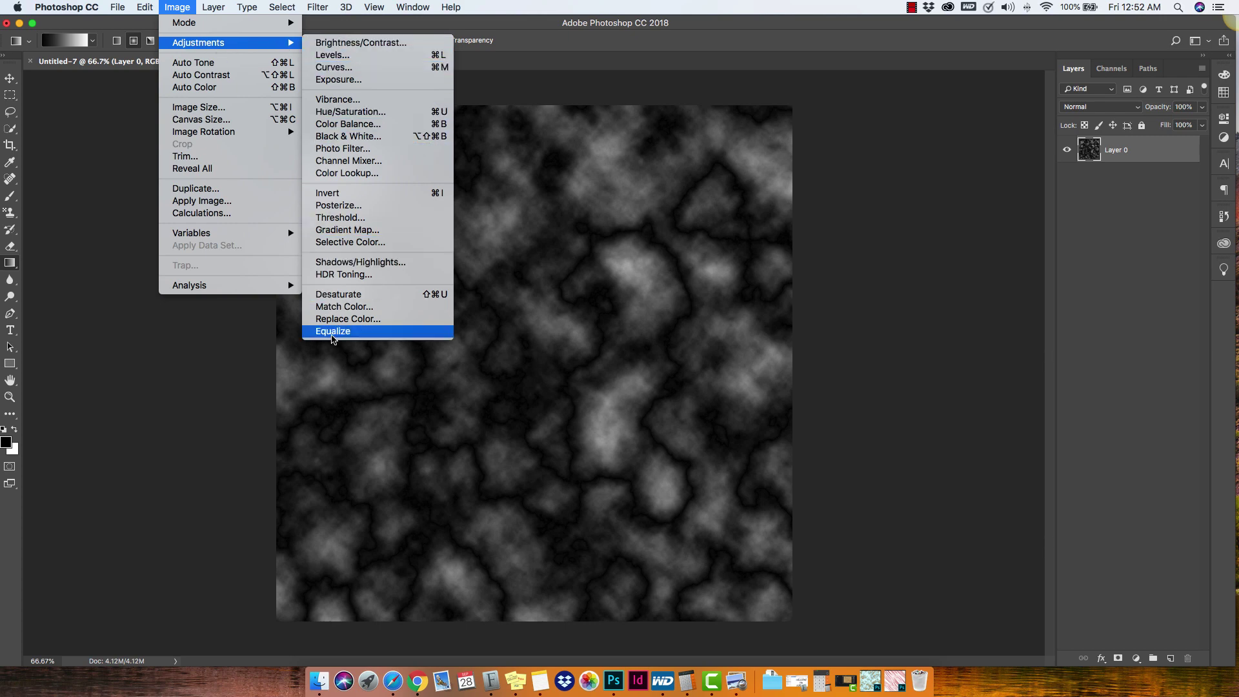
{"action": "left_click", "coordinate": [333, 331]}
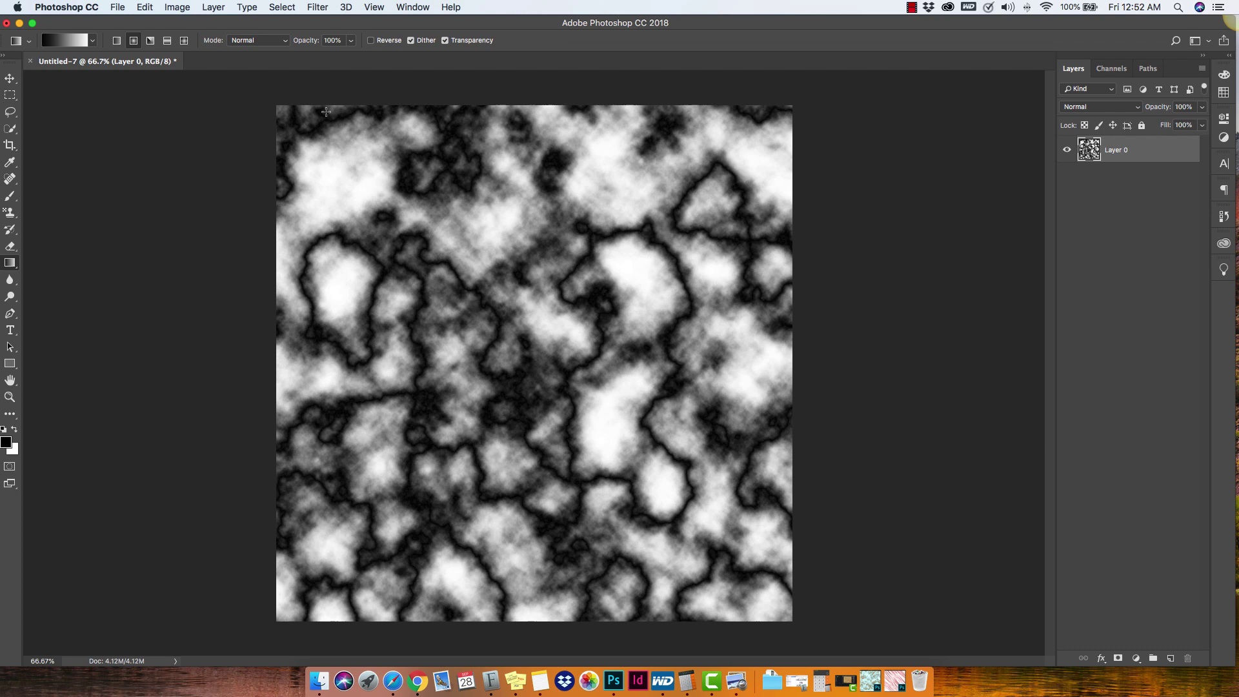
Apply Levels with the midtone input slider at 2.30 to thin the black veins
{"action": "left_click", "coordinate": [184, 10]}
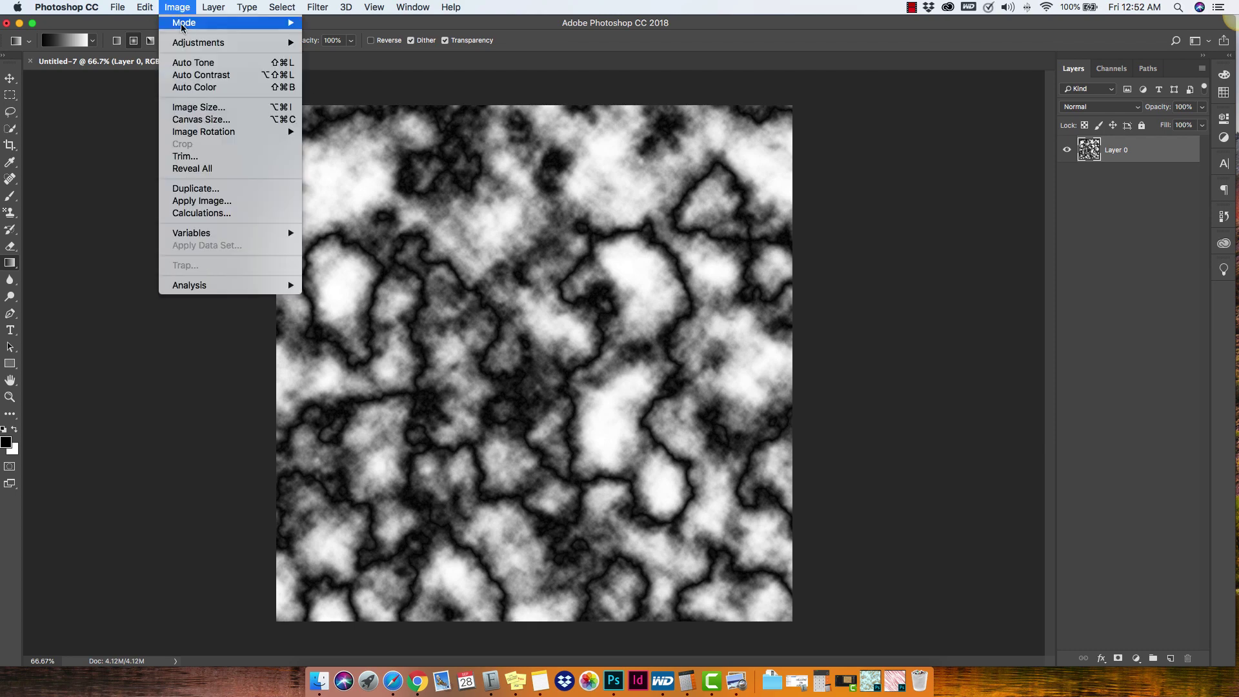
{"action": "mouse_move", "coordinate": [219, 44]}
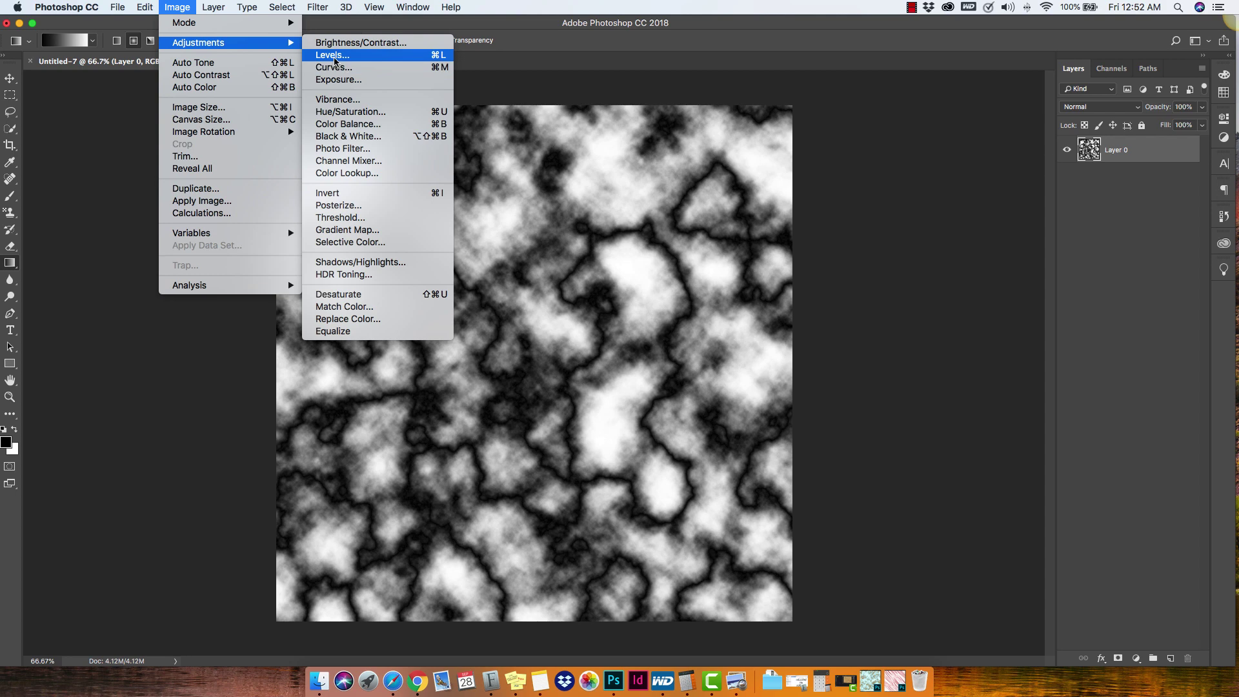
{"action": "left_click", "coordinate": [335, 61]}
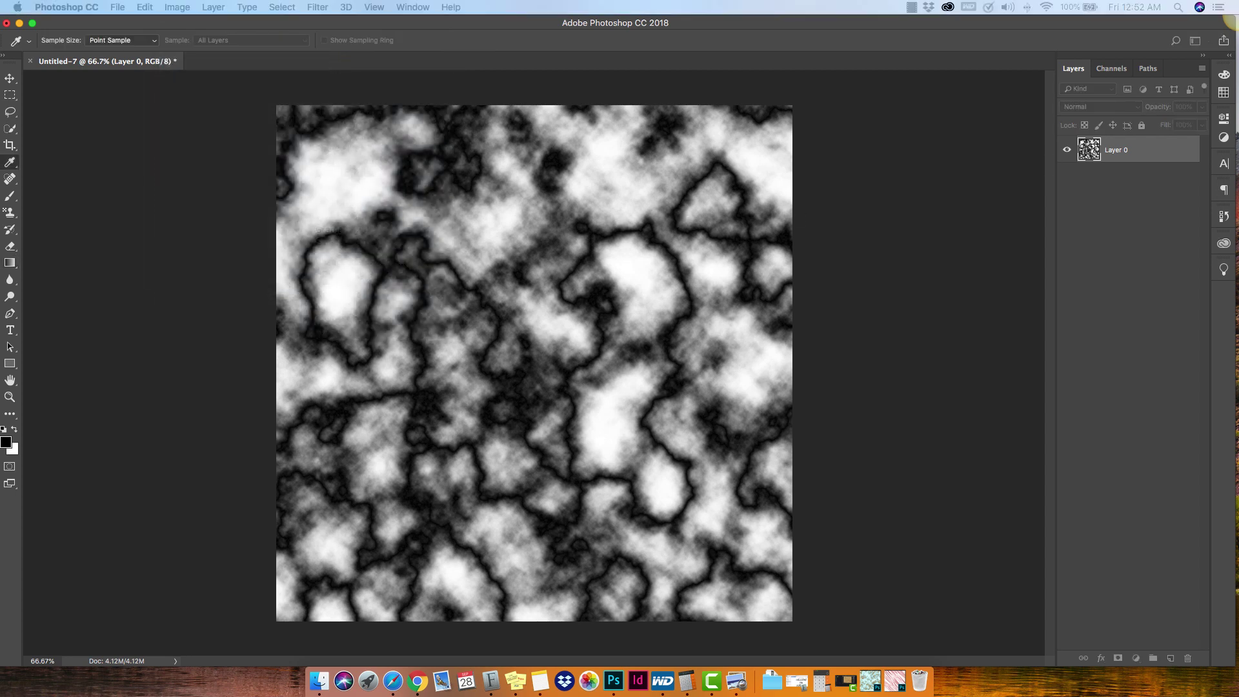
{"action": "key", "text": "super+l"}
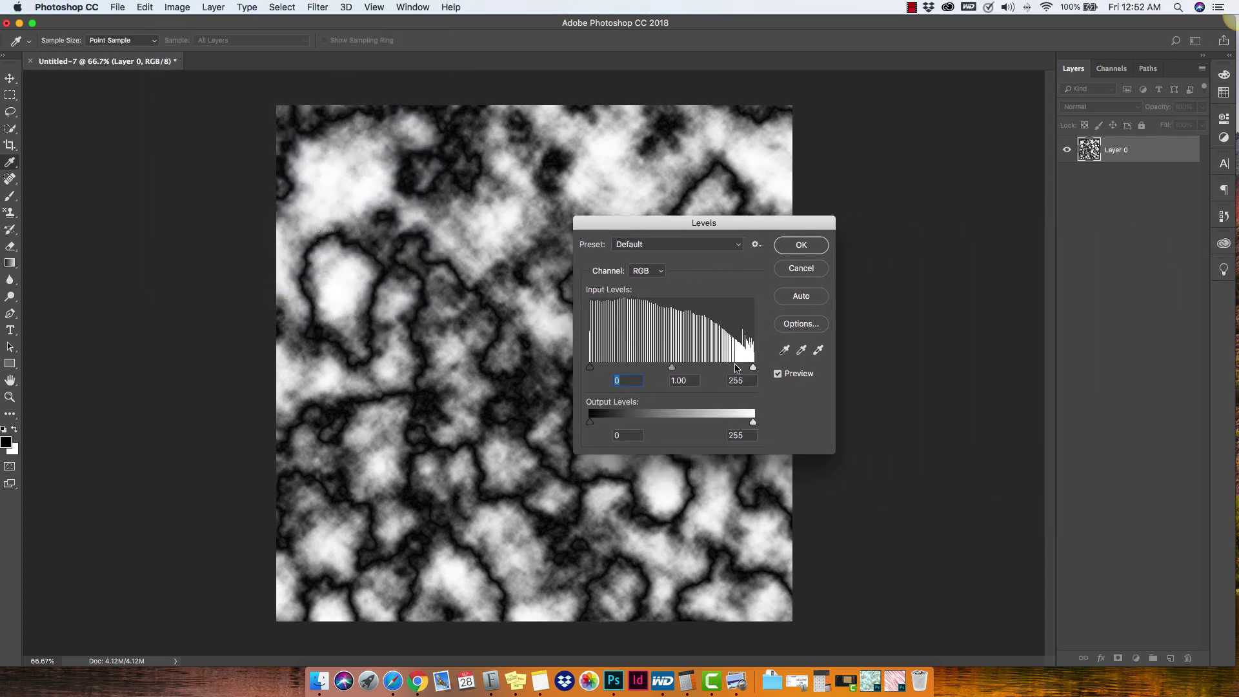
{"action": "left_click_drag", "start_coordinate": [672, 372], "coordinate": [621, 373]}
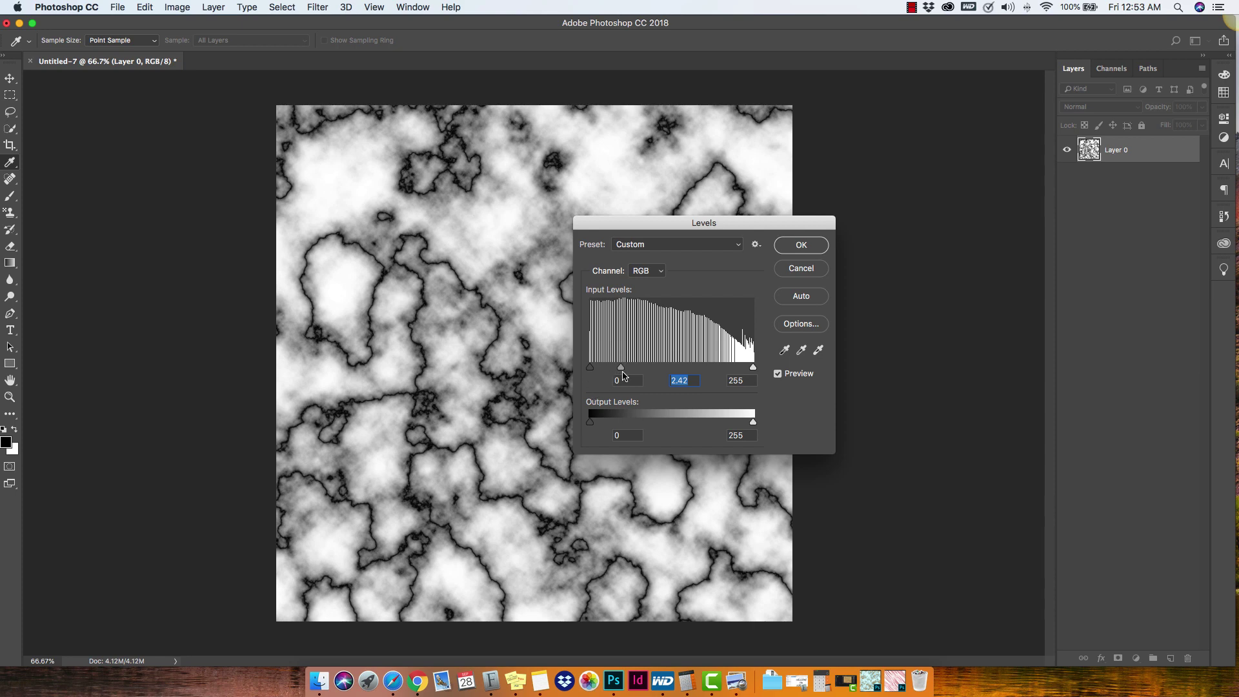
{"action": "left_click_drag", "start_coordinate": [623, 372], "coordinate": [631, 373]}
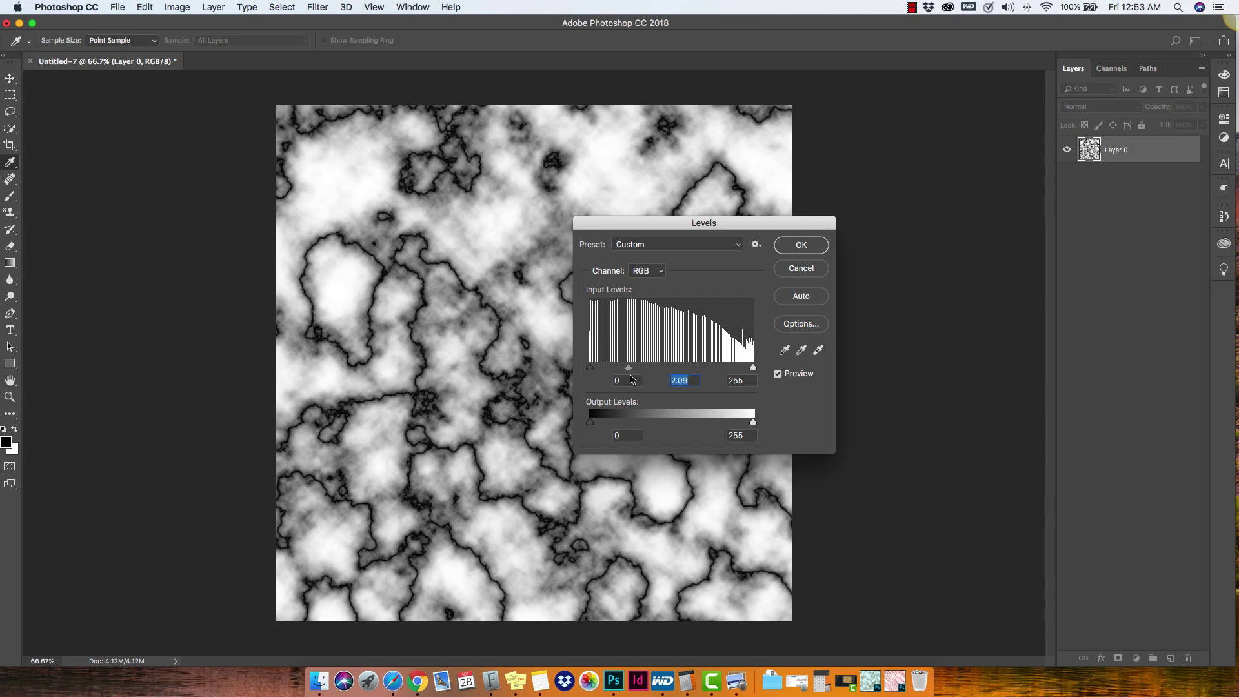
{"action": "mouse_move", "coordinate": [629, 370]}
{"action": "left_mouse_down"}
{"action": "mouse_move", "coordinate": [599, 372]}
{"action": "mouse_move", "coordinate": [624, 371]}
{"action": "left_mouse_up"}
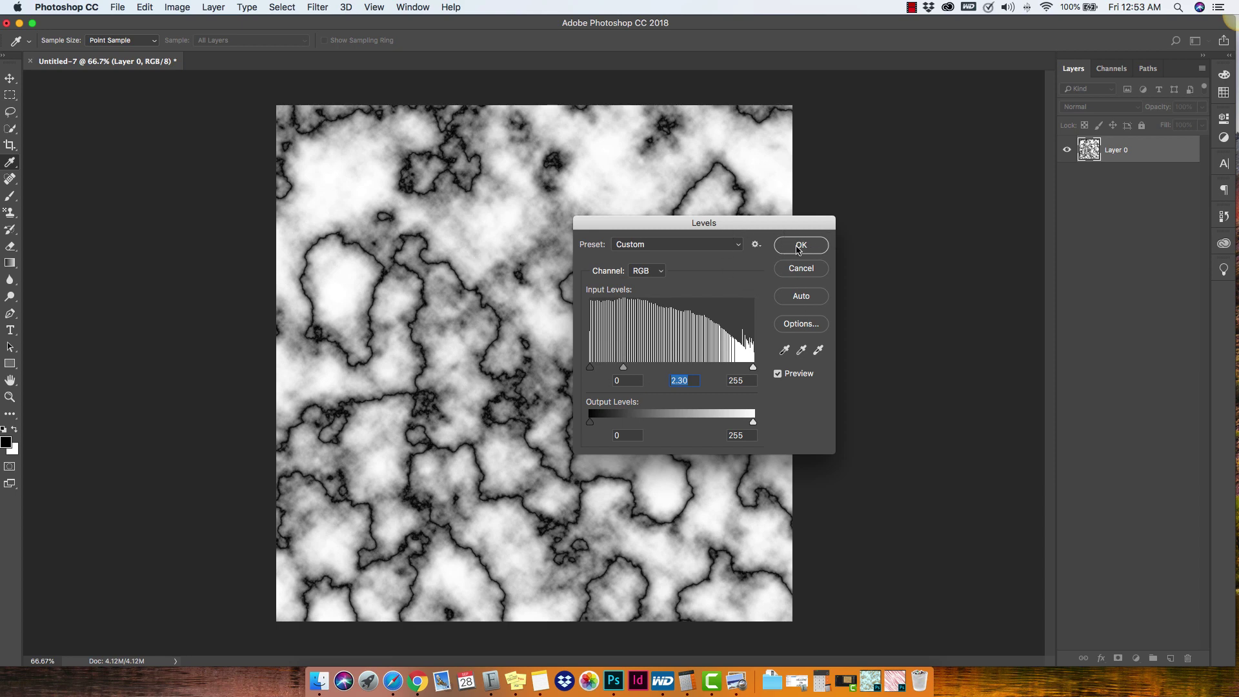
{"action": "left_click", "coordinate": [799, 250]}
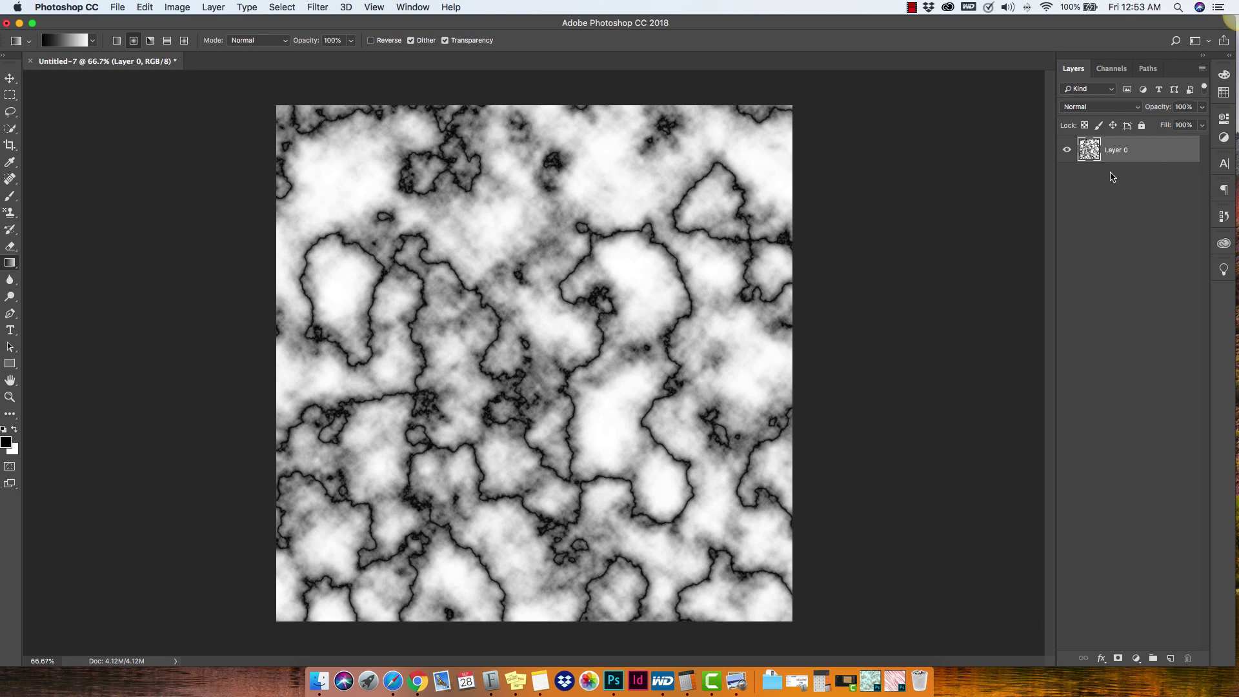
{"action": "left_click_drag", "start_coordinate": [1154, 154], "coordinate": [1145, 168]}
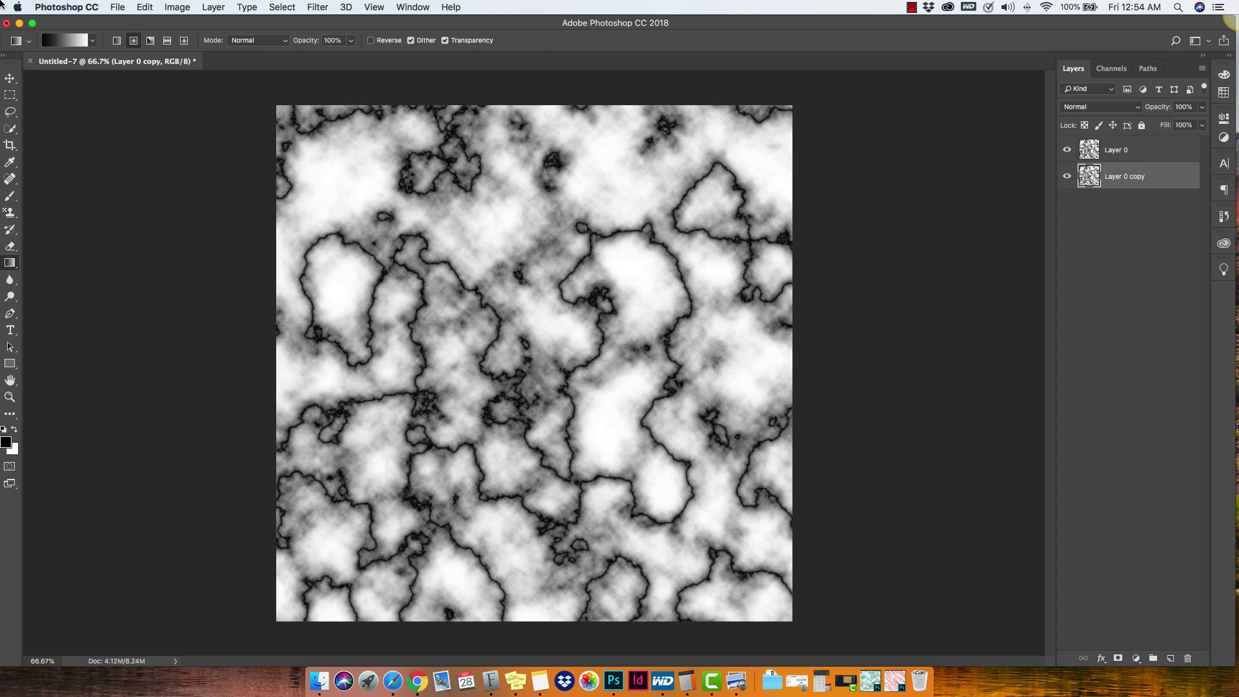
{"action": "left_click", "coordinate": [213, 8]}
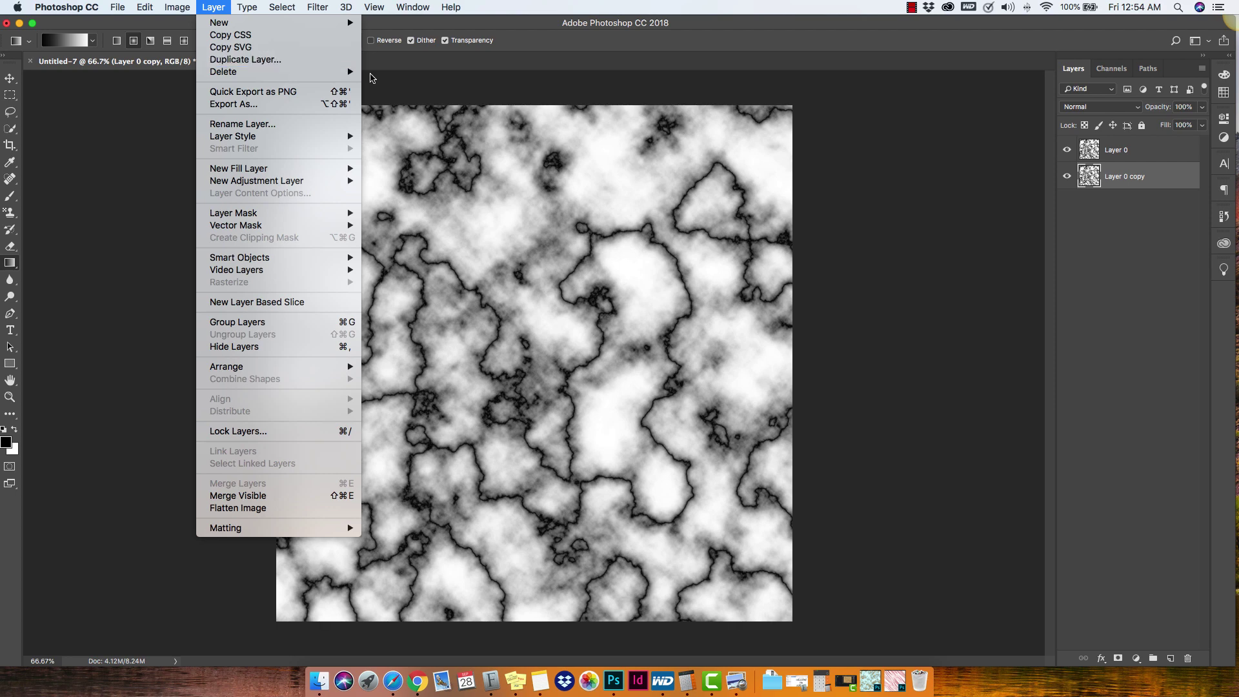
{"action": "left_click", "coordinate": [880, 236]}
{"action": "right_click", "coordinate": [1115, 184]}
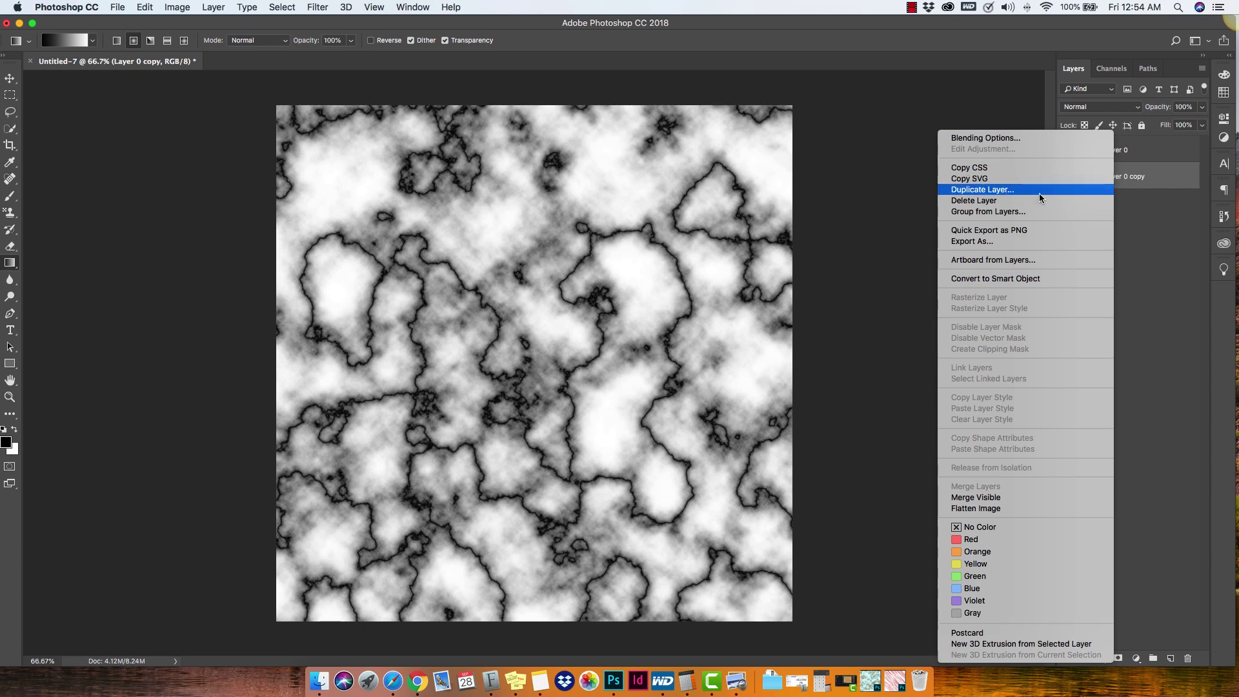
{"action": "left_click", "coordinate": [1148, 233]}
{"action": "left_click", "coordinate": [1192, 149]}
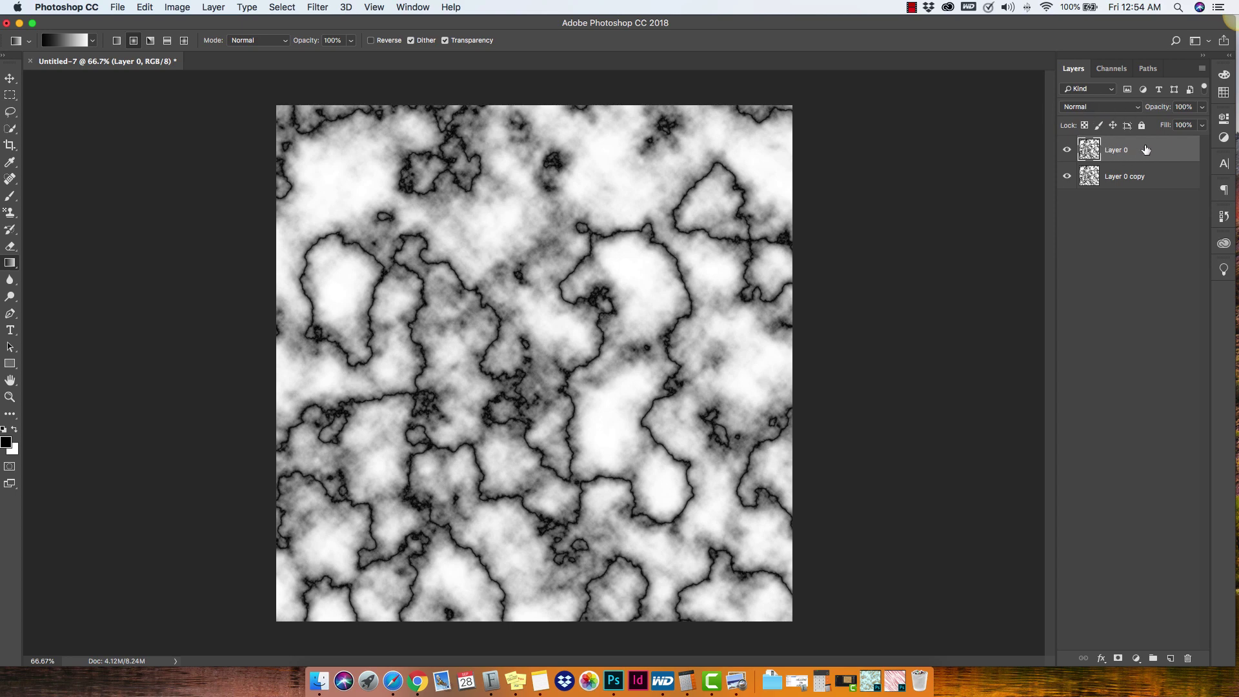
Change Layer 0's blend mode to Screen
{"action": "left_click", "coordinate": [1138, 107]}
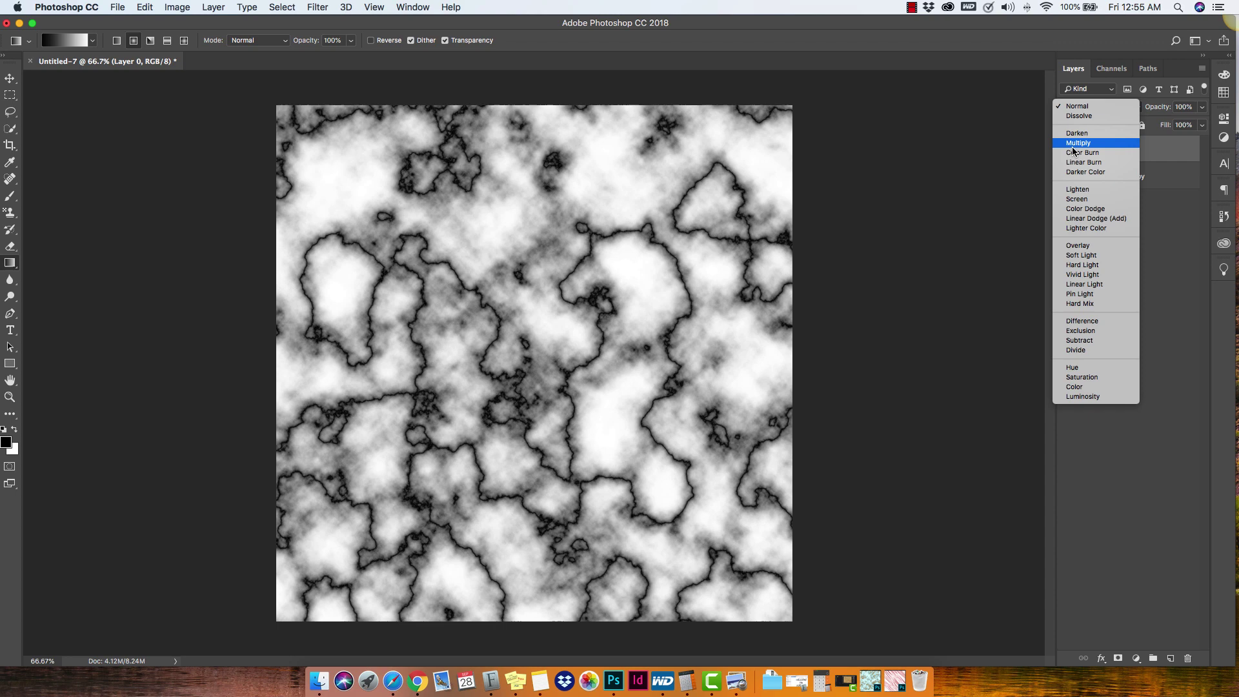
{"action": "left_click", "coordinate": [1077, 199]}
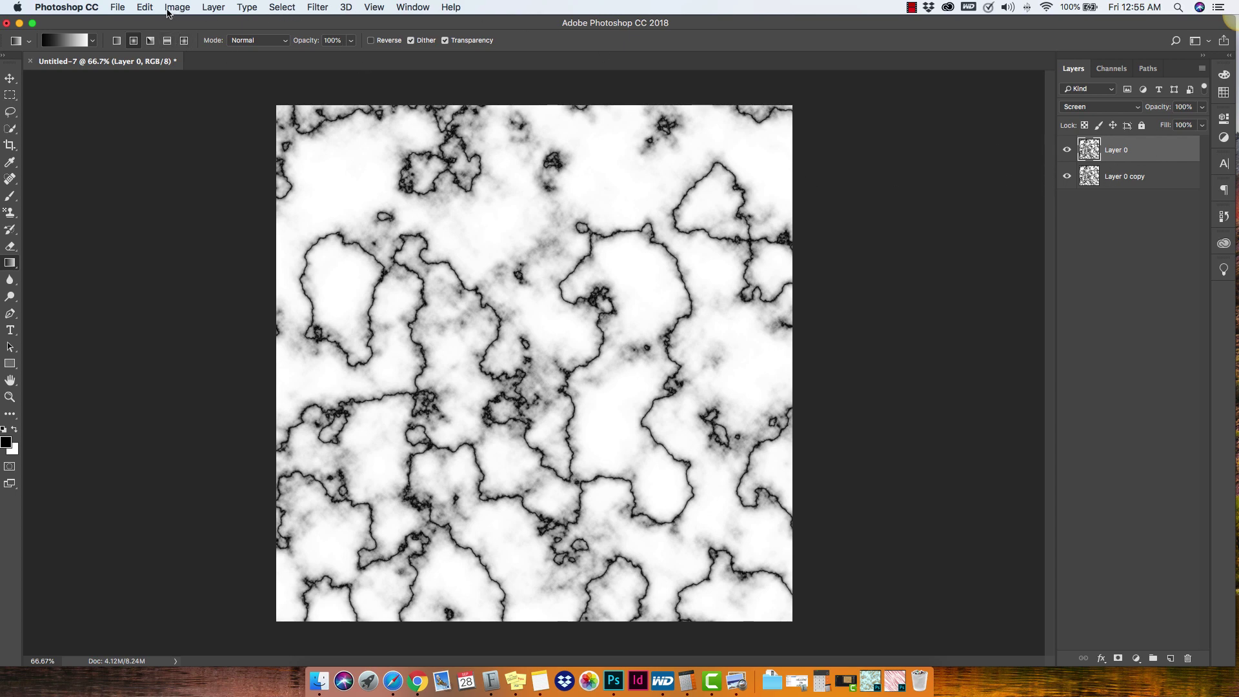
Rotate Layer 0 90° clockwise so the screened veins turn soft and grey
{"action": "left_click", "coordinate": [144, 8]}
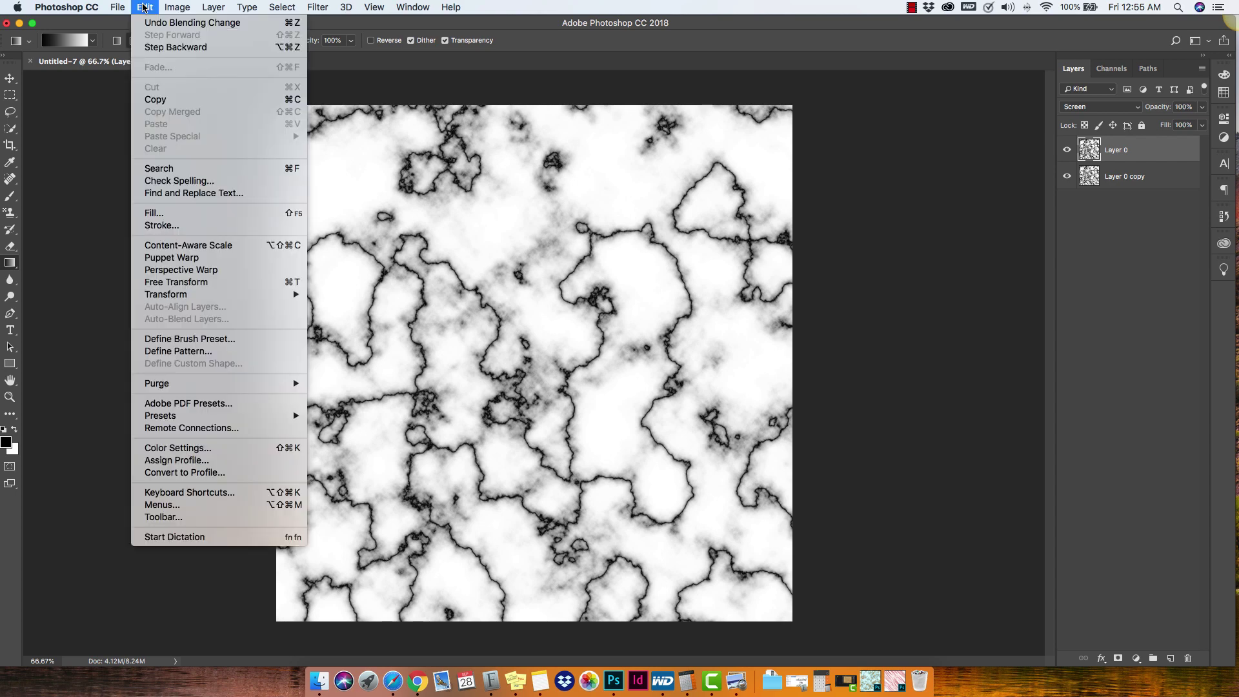
{"action": "mouse_move", "coordinate": [270, 301]}
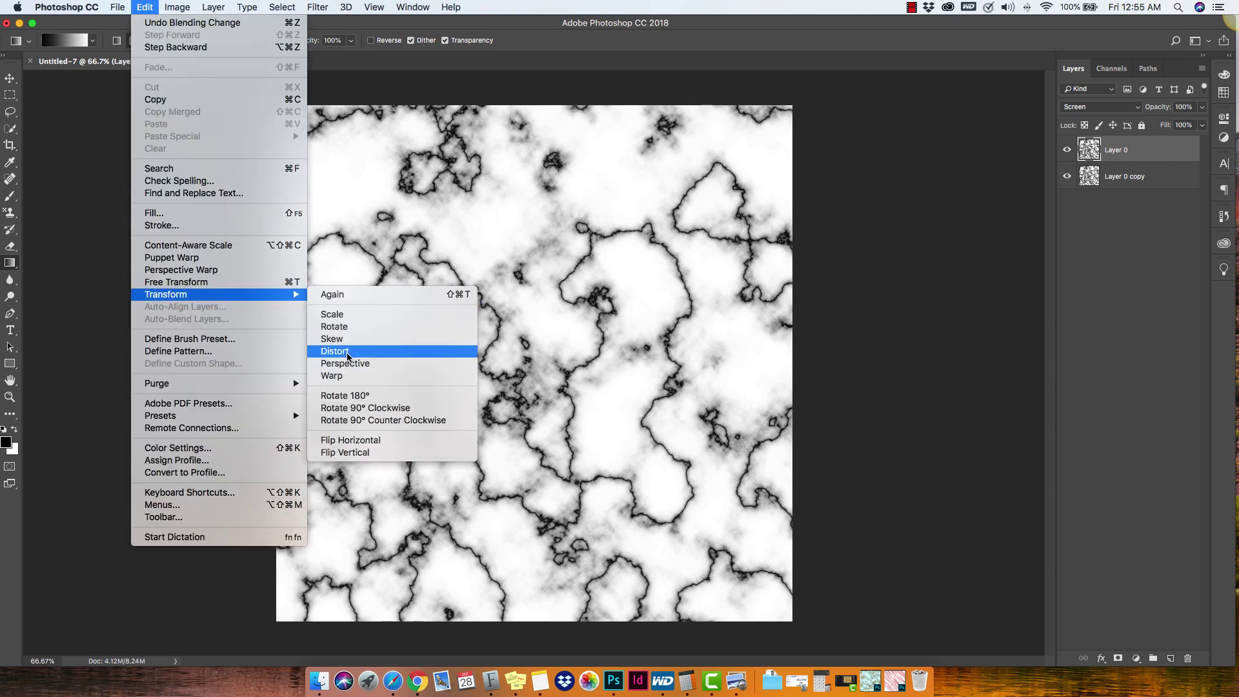
{"action": "left_click", "coordinate": [345, 409]}
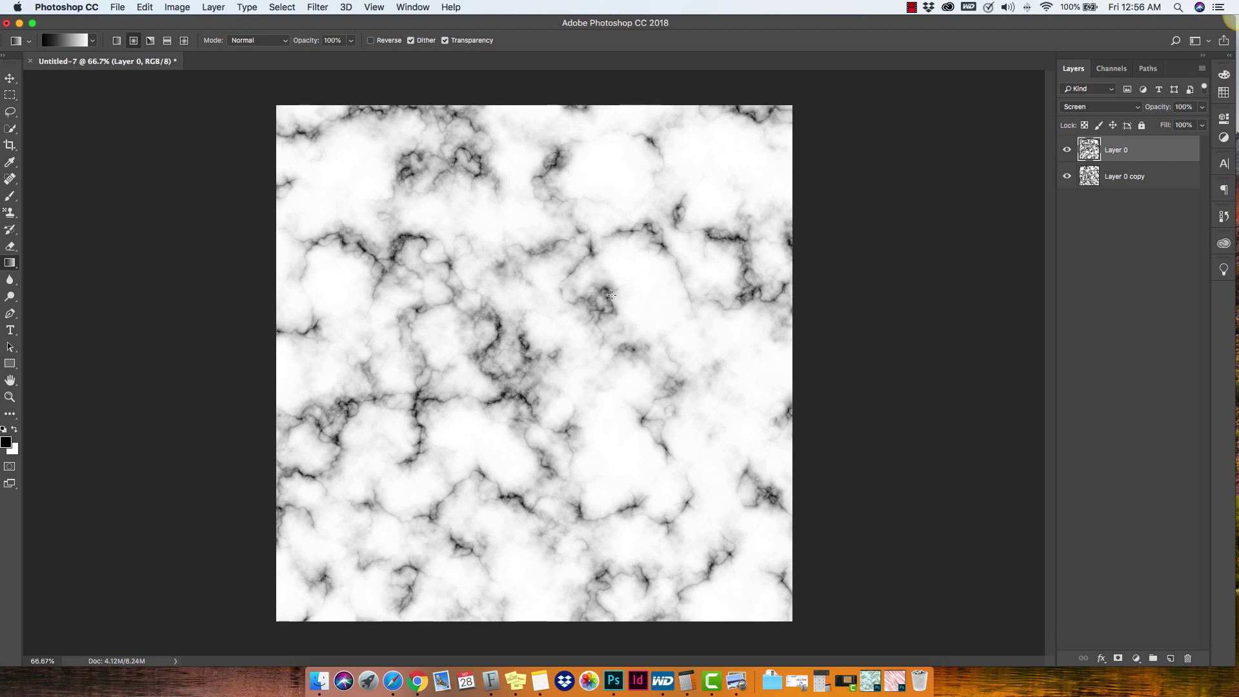
Select both marble layers and merge them into a single Layer 0
{"action": "left_click", "coordinate": [1126, 176], "text": "shift"}
{"action": "right_click", "coordinate": [1137, 154]}
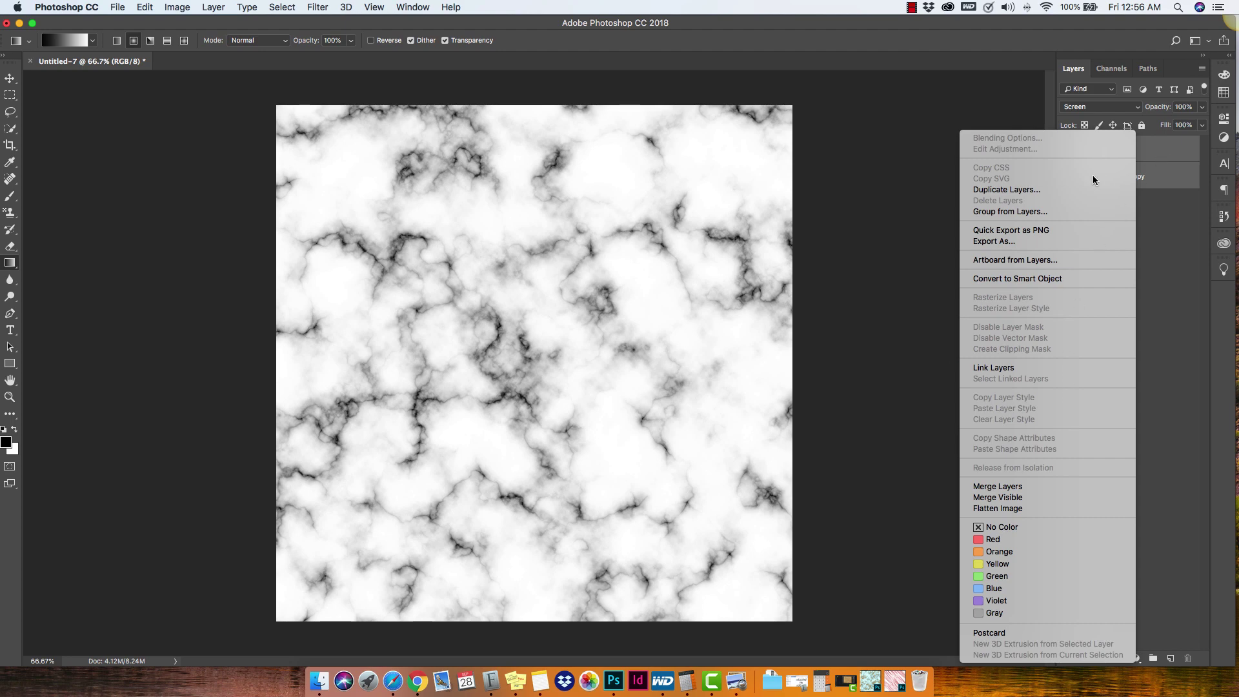
{"action": "left_click", "coordinate": [1006, 488]}
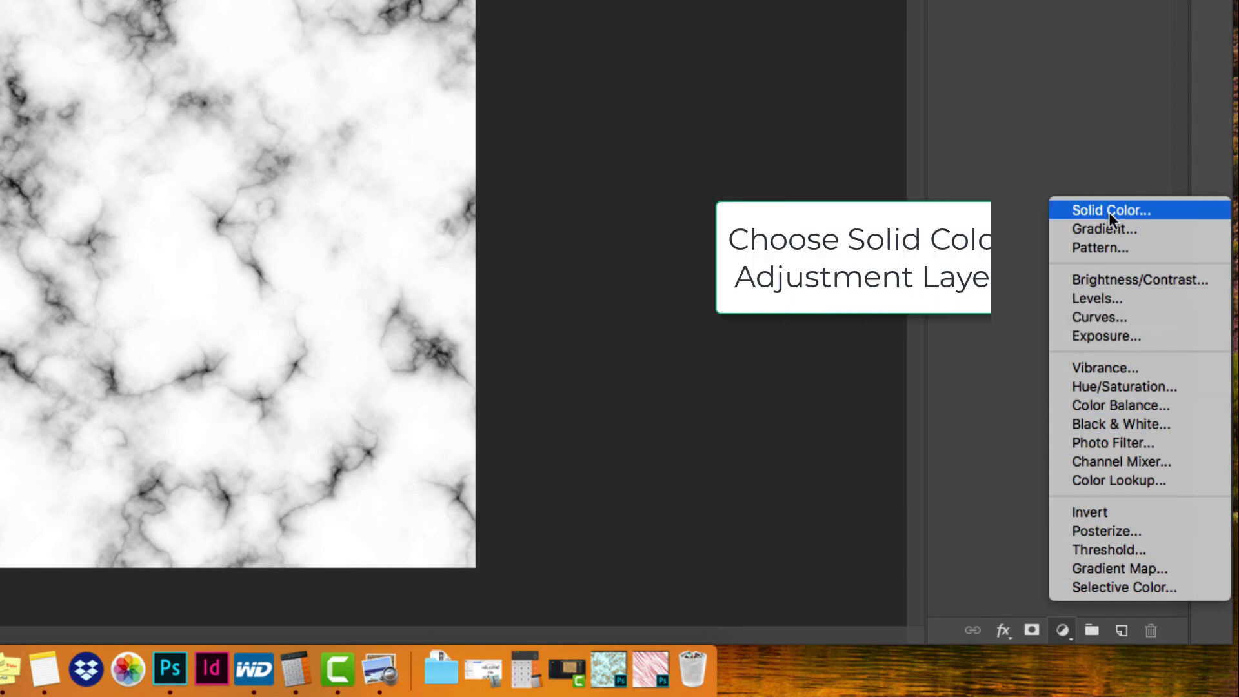
Add a Solid Color fill layer in pale aqua #79ede6 above the marble
{"action": "left_click", "coordinate": [1109, 212]}
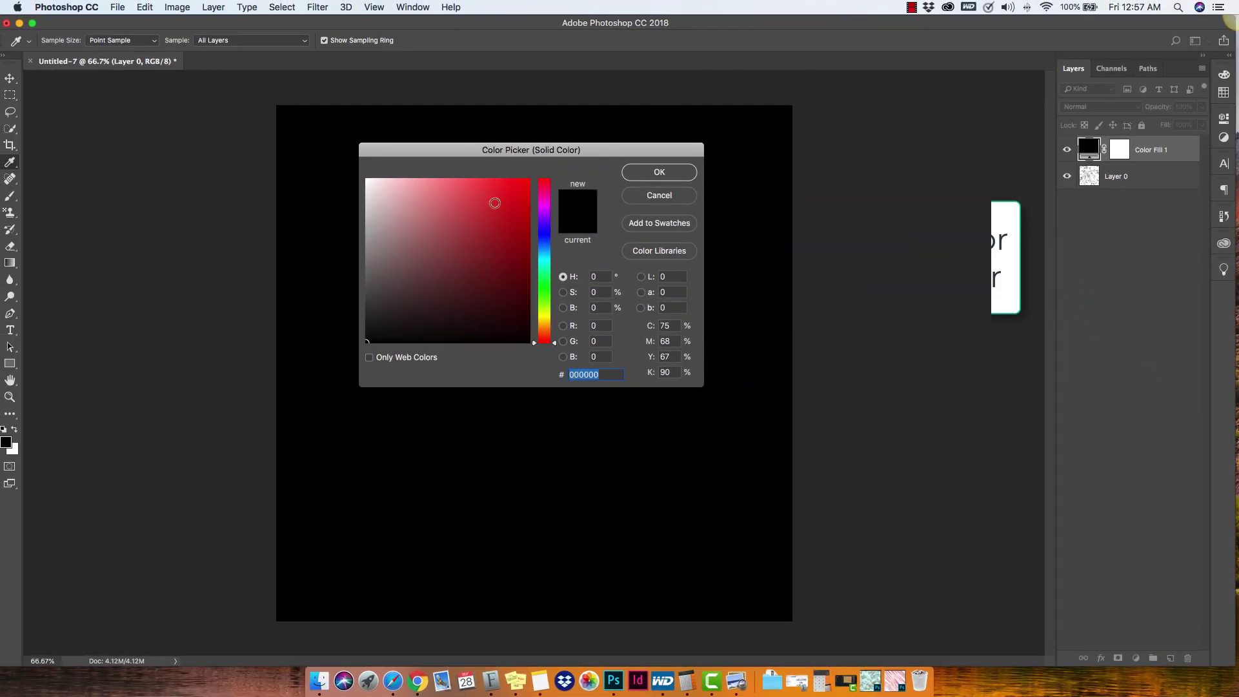
{"action": "left_click", "coordinate": [544, 253]}
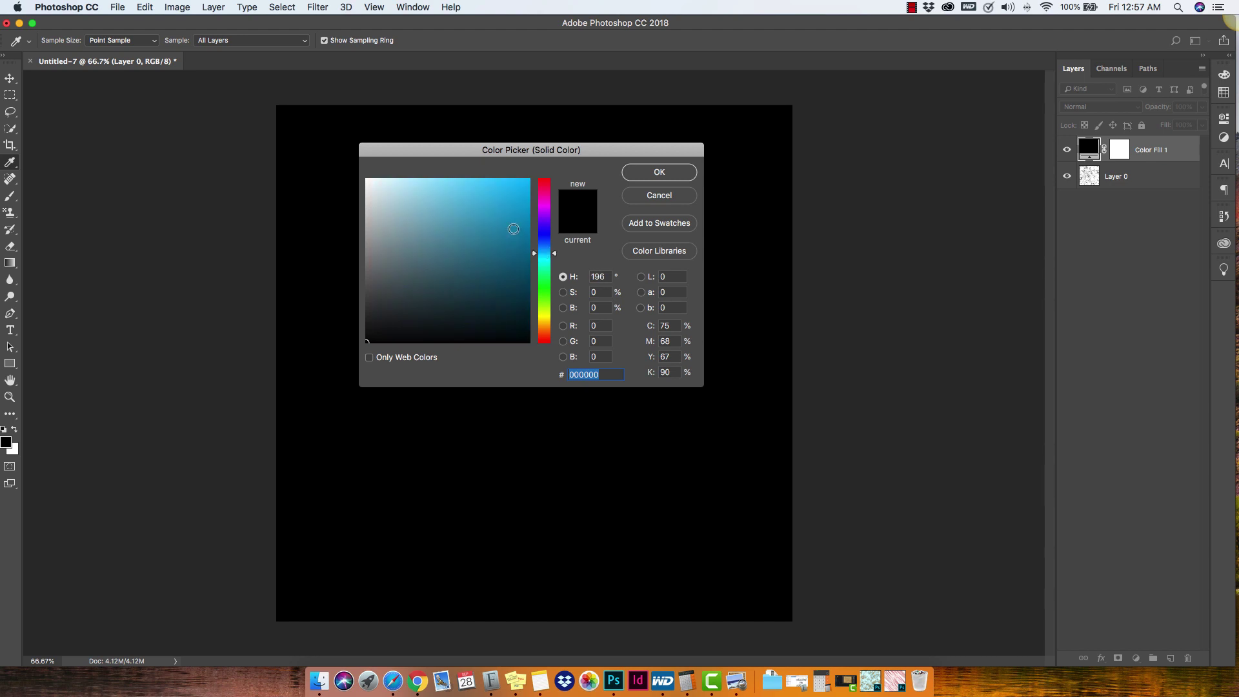
{"action": "left_click", "coordinate": [446, 190]}
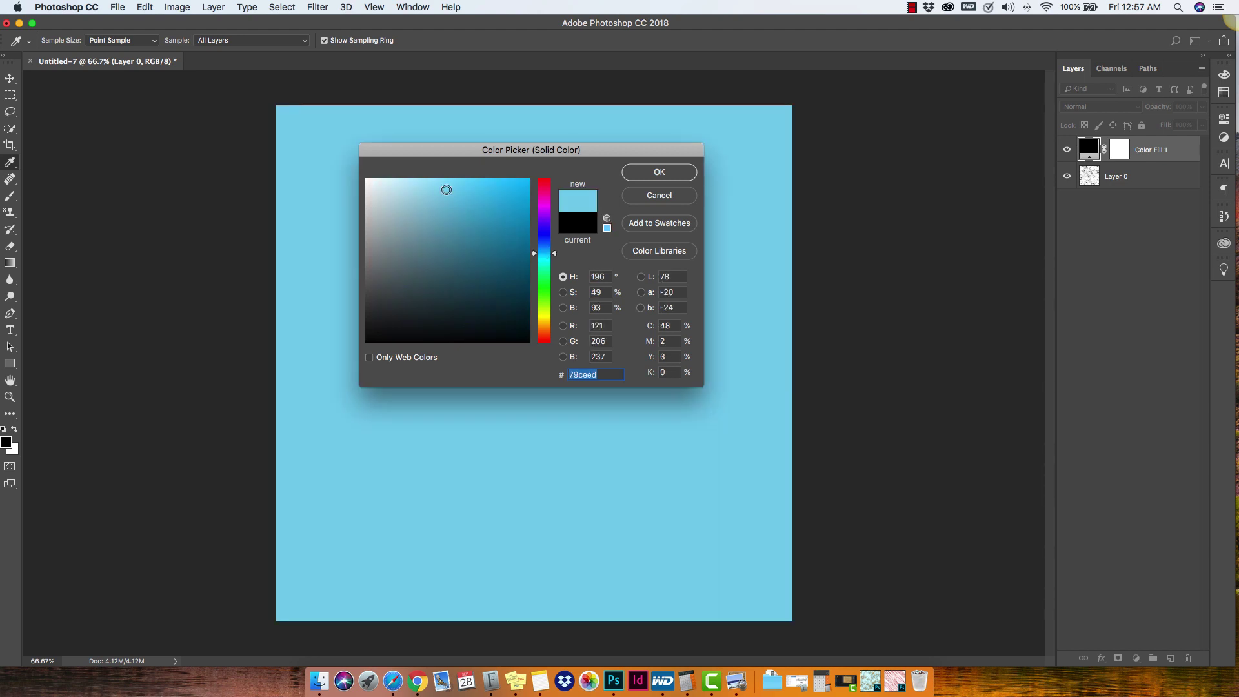
{"action": "left_click", "coordinate": [542, 262]}
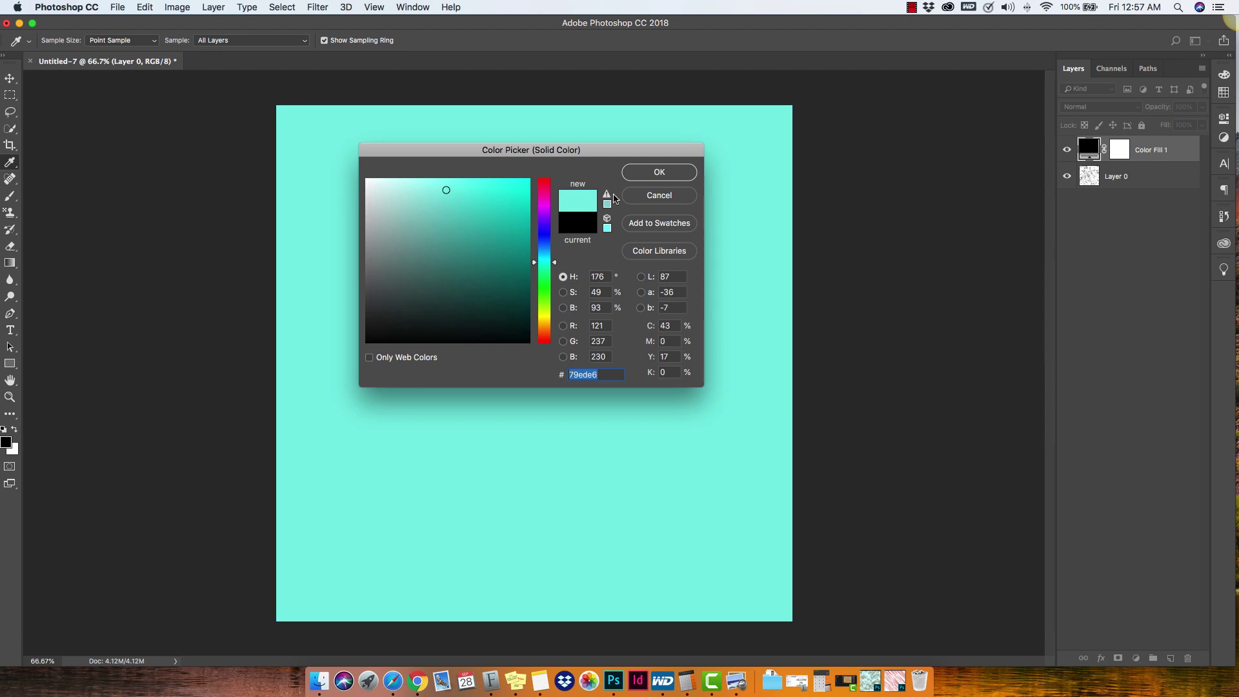
{"action": "left_click", "coordinate": [658, 174]}
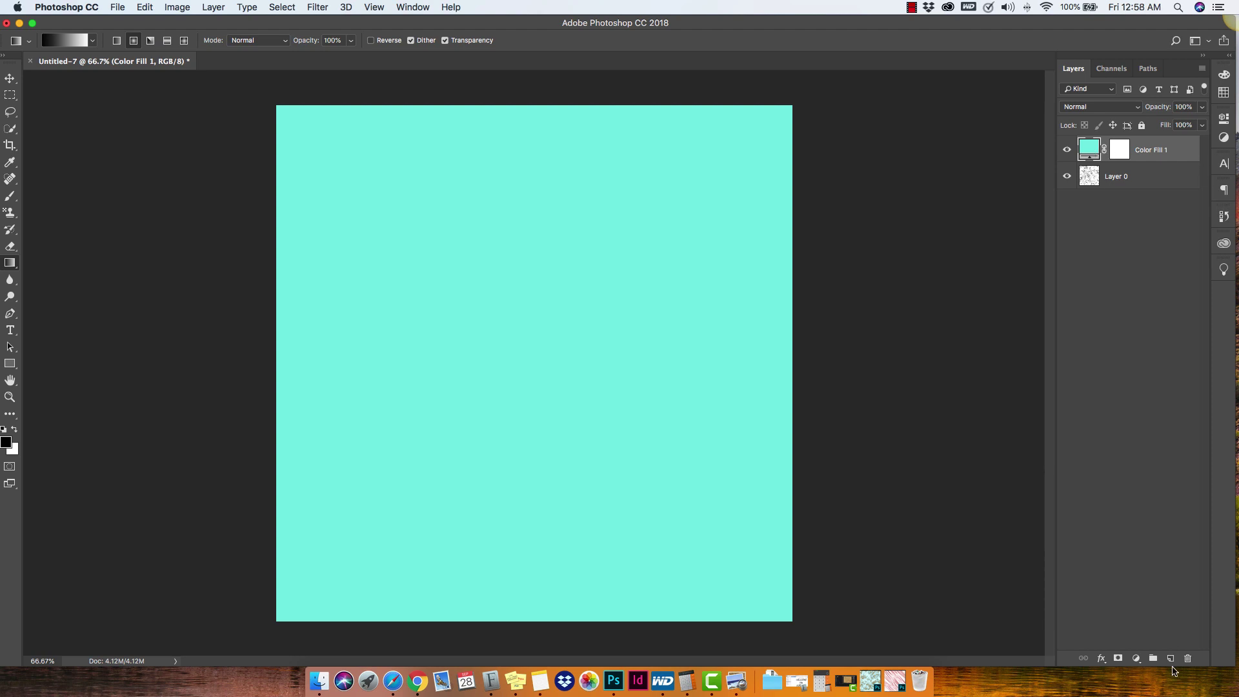
Add a Solid Color fill layer, Color Fill 2, in dark teal #095754 at the top of the stack
{"action": "left_click", "coordinate": [1136, 658]}
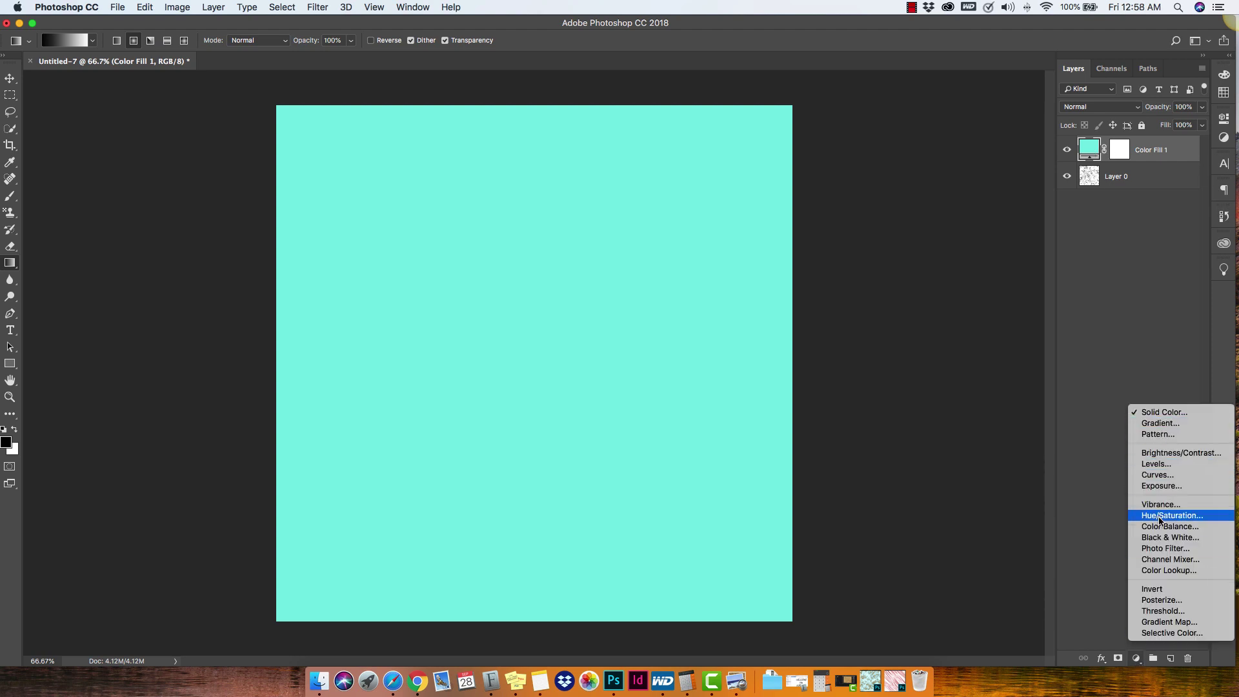
{"action": "left_click", "coordinate": [1153, 415]}
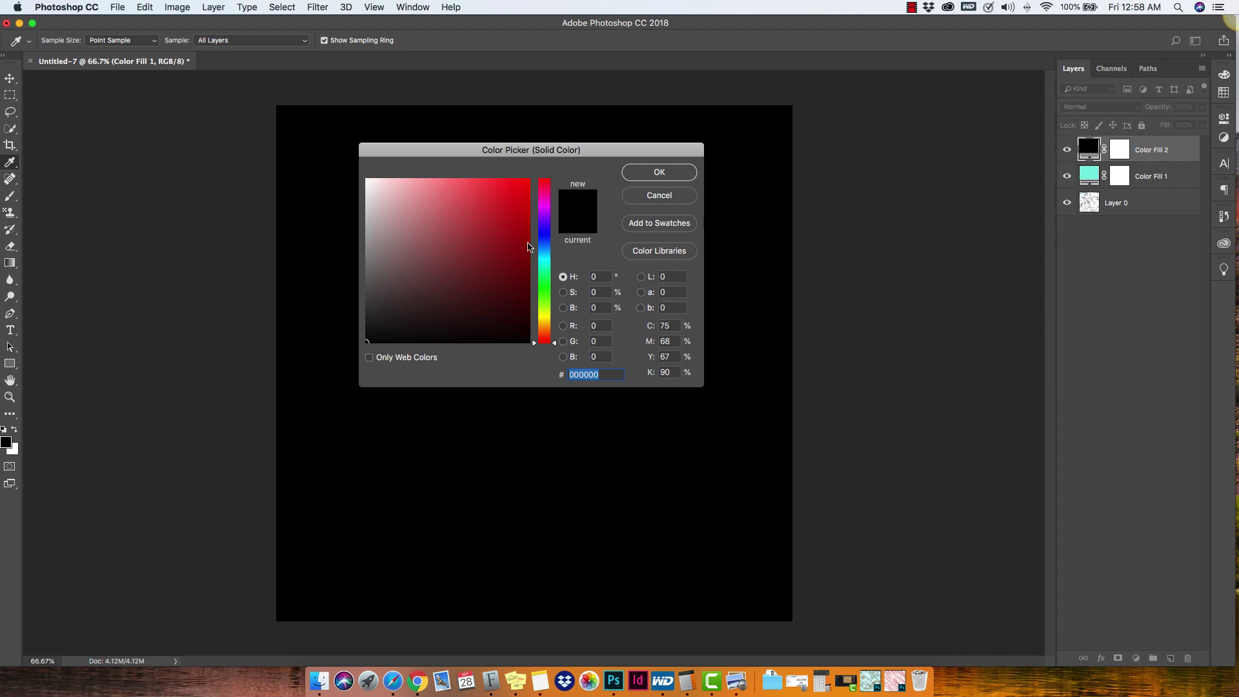
{"action": "left_click", "coordinate": [544, 262]}
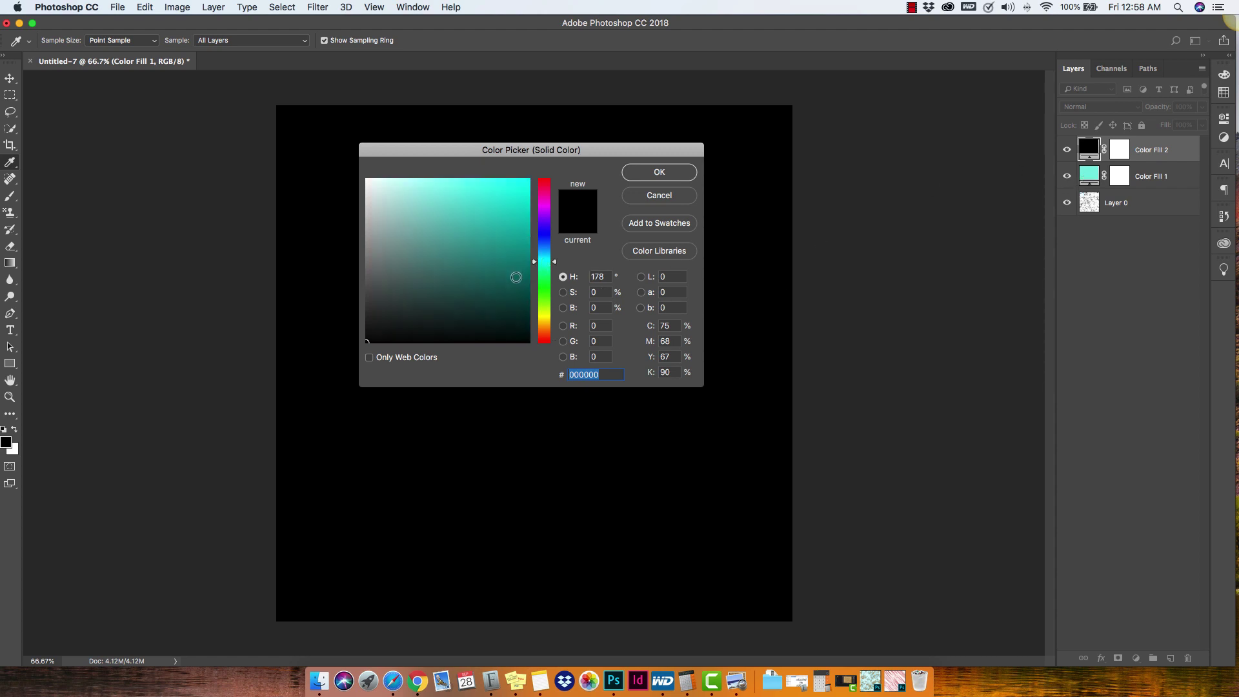
{"action": "left_click", "coordinate": [515, 277]}
{"action": "left_click", "coordinate": [513, 286]}
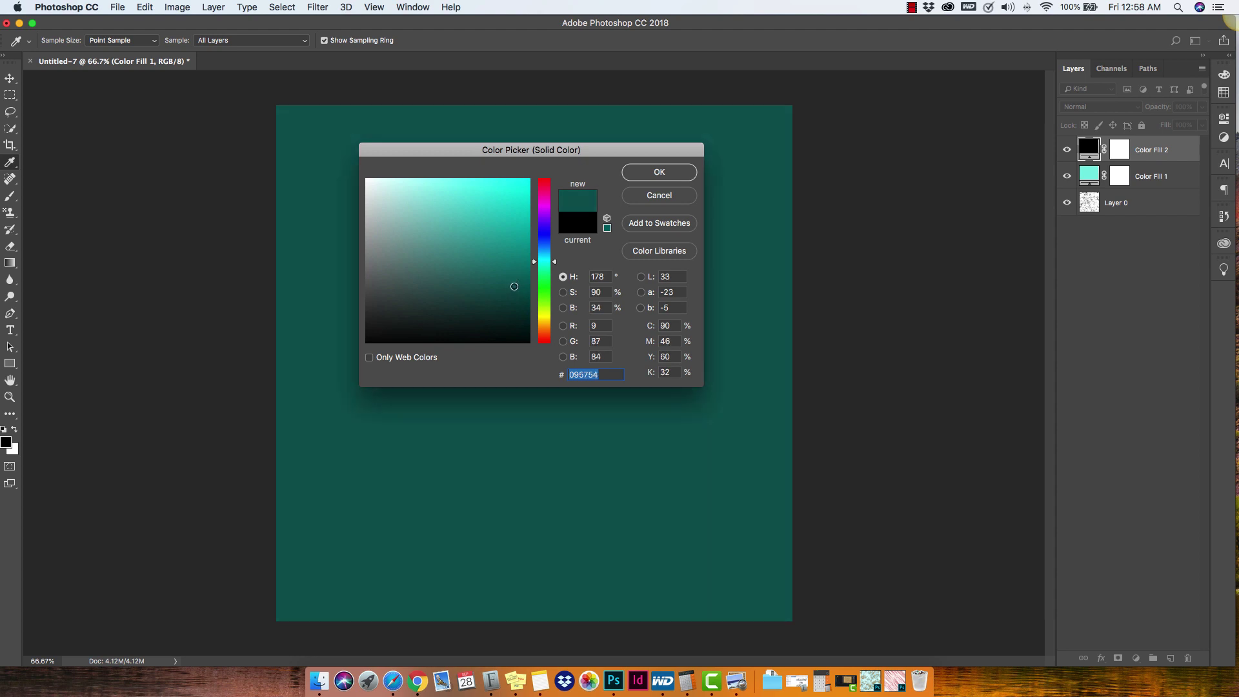
{"action": "left_click", "coordinate": [644, 175]}
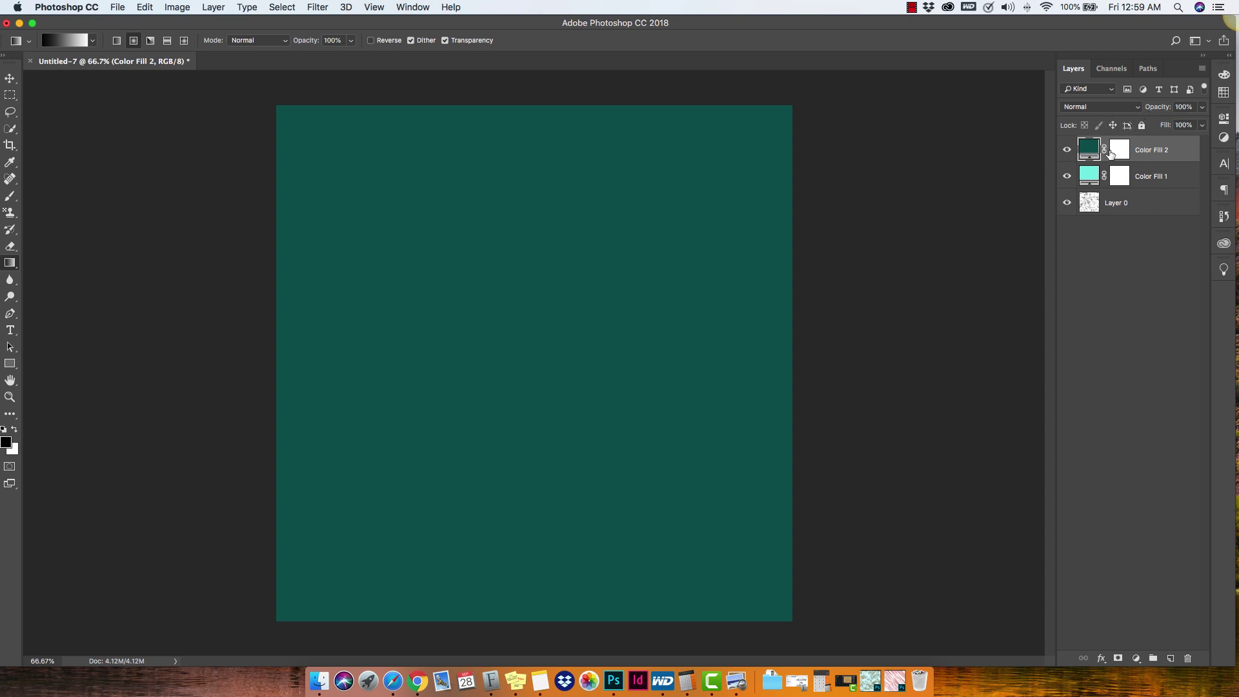
Set Color Fill 2's blend mode to Screen and hide Color Fill 1
{"action": "left_click", "coordinate": [1136, 107]}
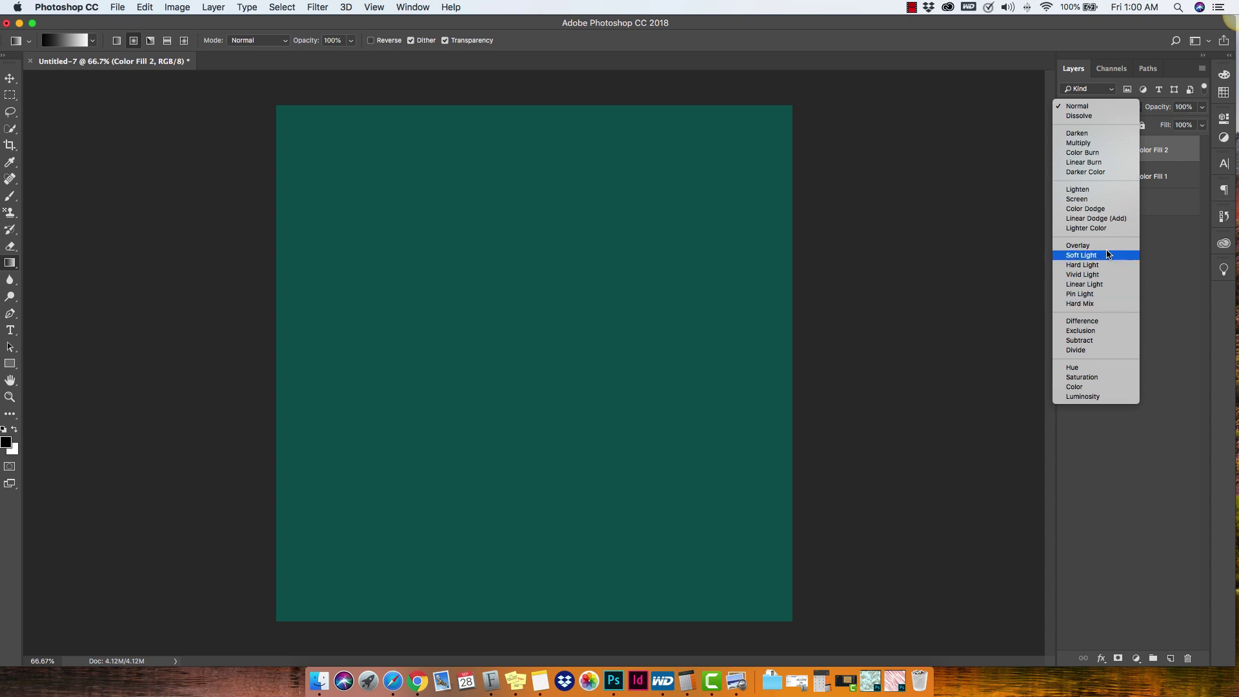
{"action": "left_click", "coordinate": [1092, 201]}
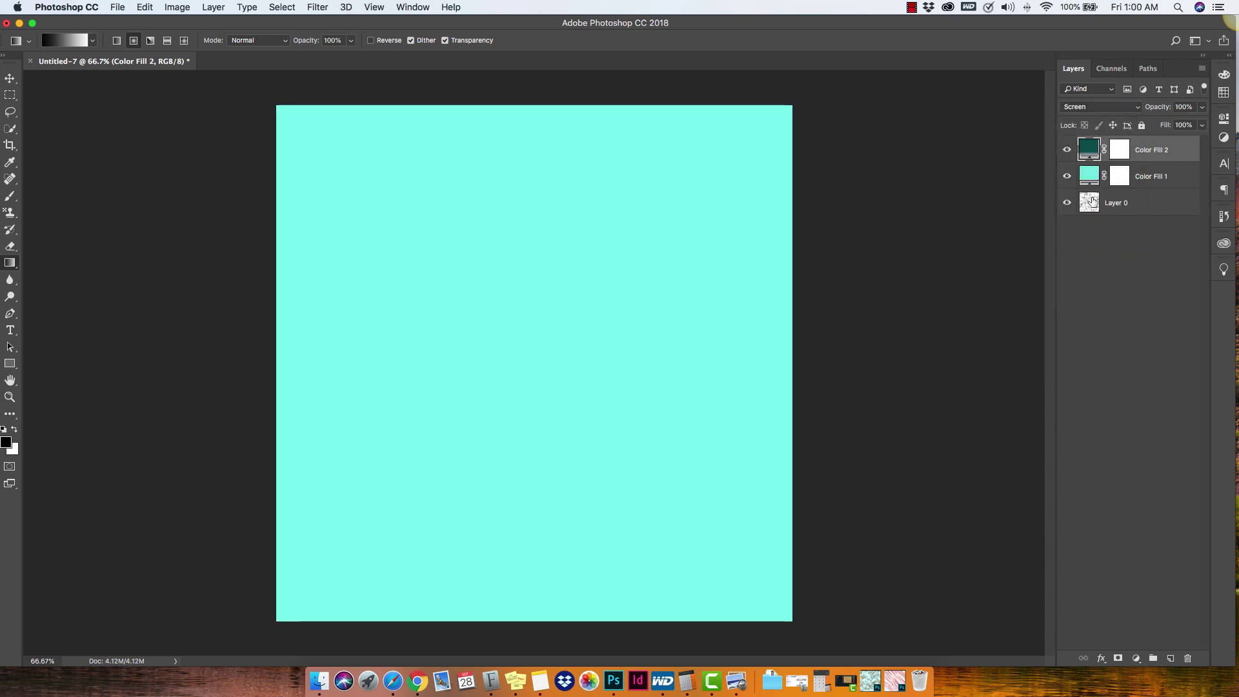
{"action": "left_click", "coordinate": [1067, 179]}
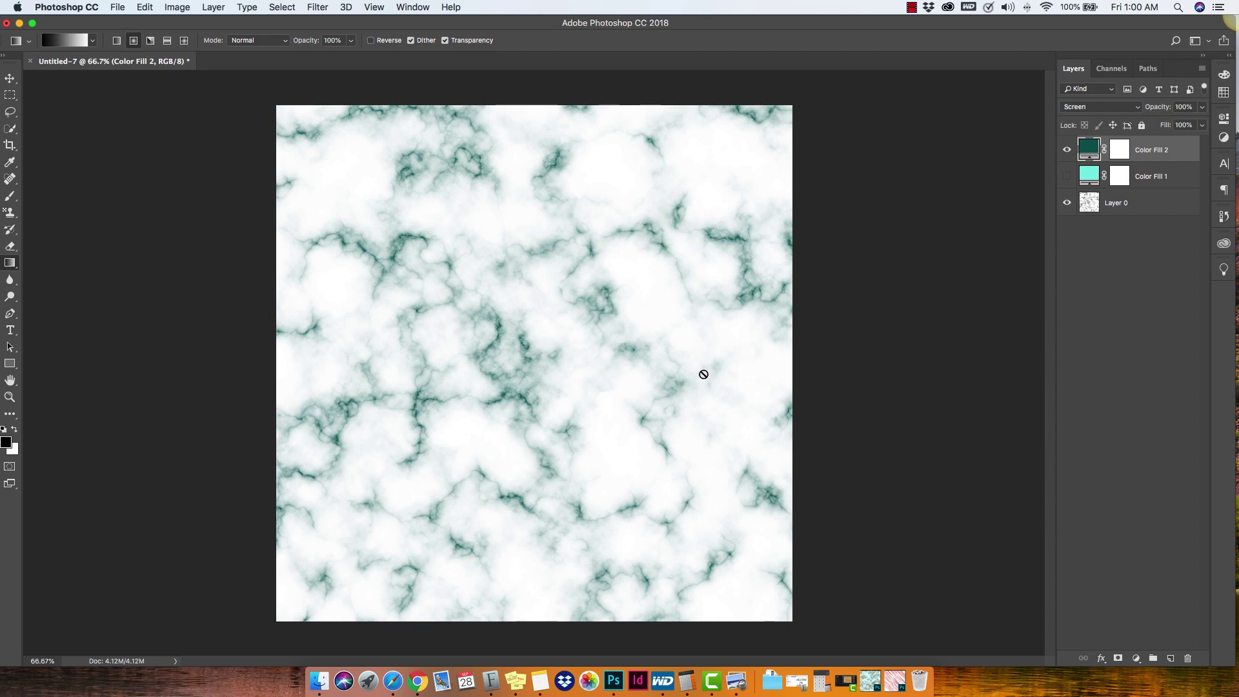
Rename Color Fill 2 to 'vein' and Color Fill 1 to 'background'
{"action": "double_click", "coordinate": [1147, 151]}
{"action": "type", "text": "vein"}
{"action": "key", "text": "Return"}
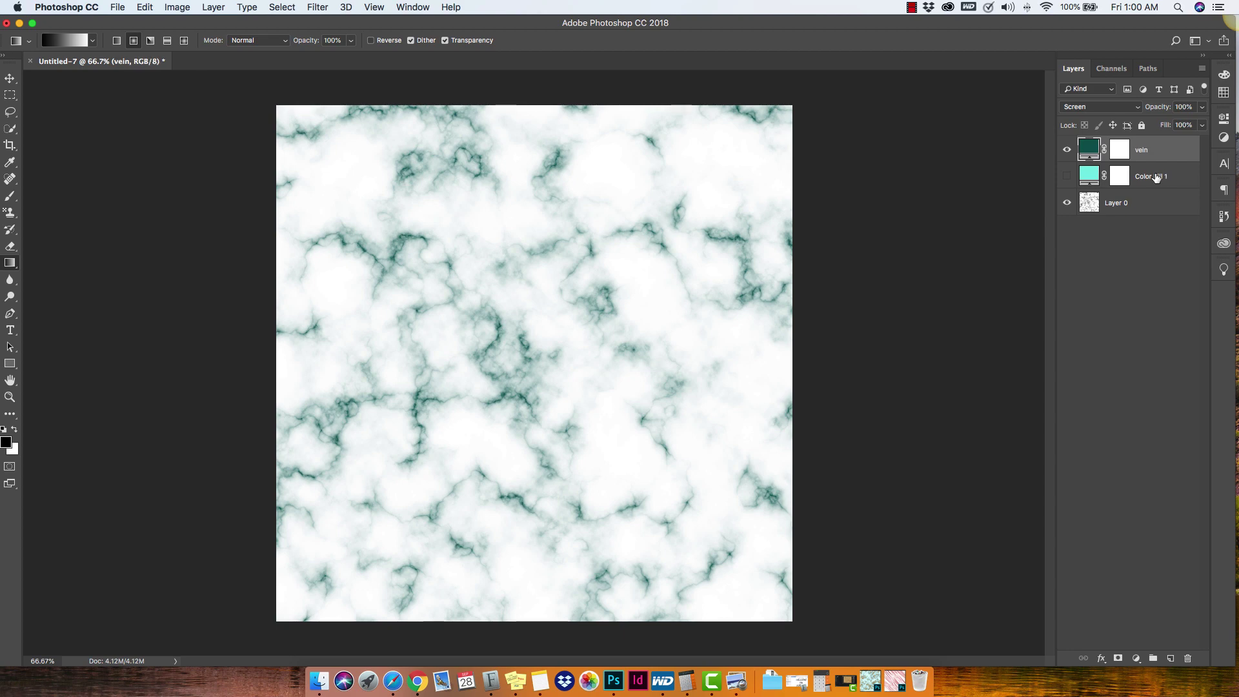
{"action": "double_click", "coordinate": [1165, 176]}
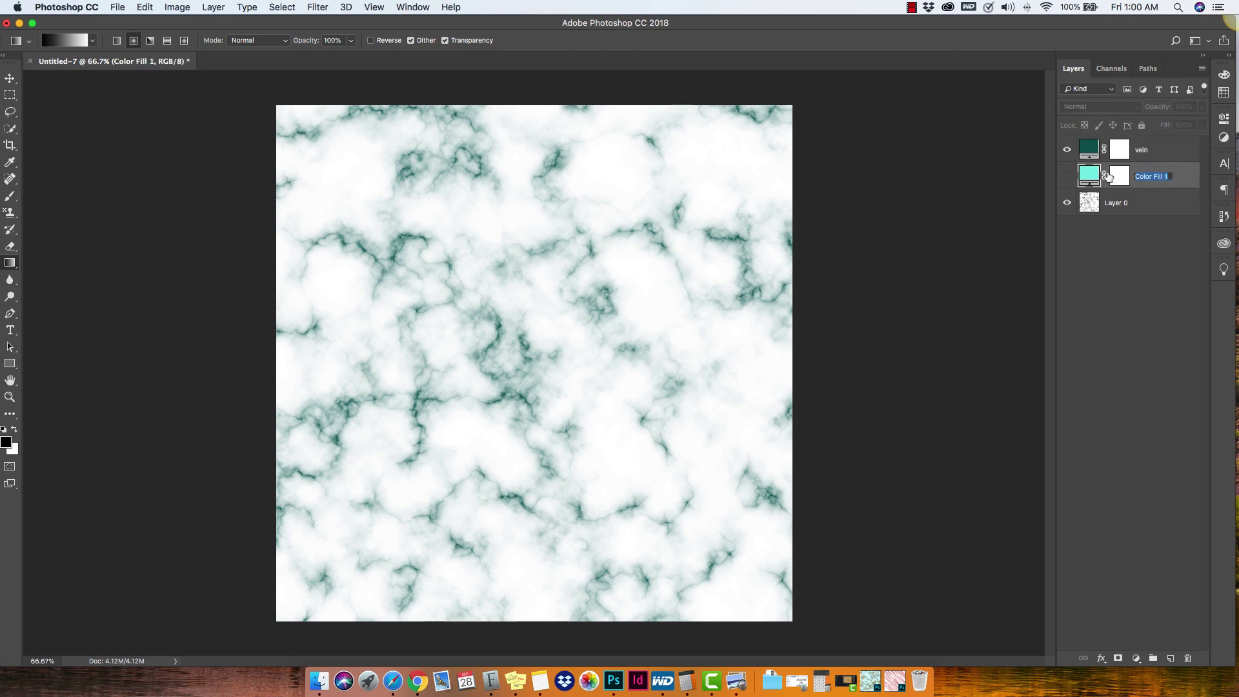
{"action": "type", "text": "background"}
{"action": "key", "text": "Return"}
Show the background fill layer and set its blend mode to Multiply
{"action": "left_click", "coordinate": [1067, 177]}
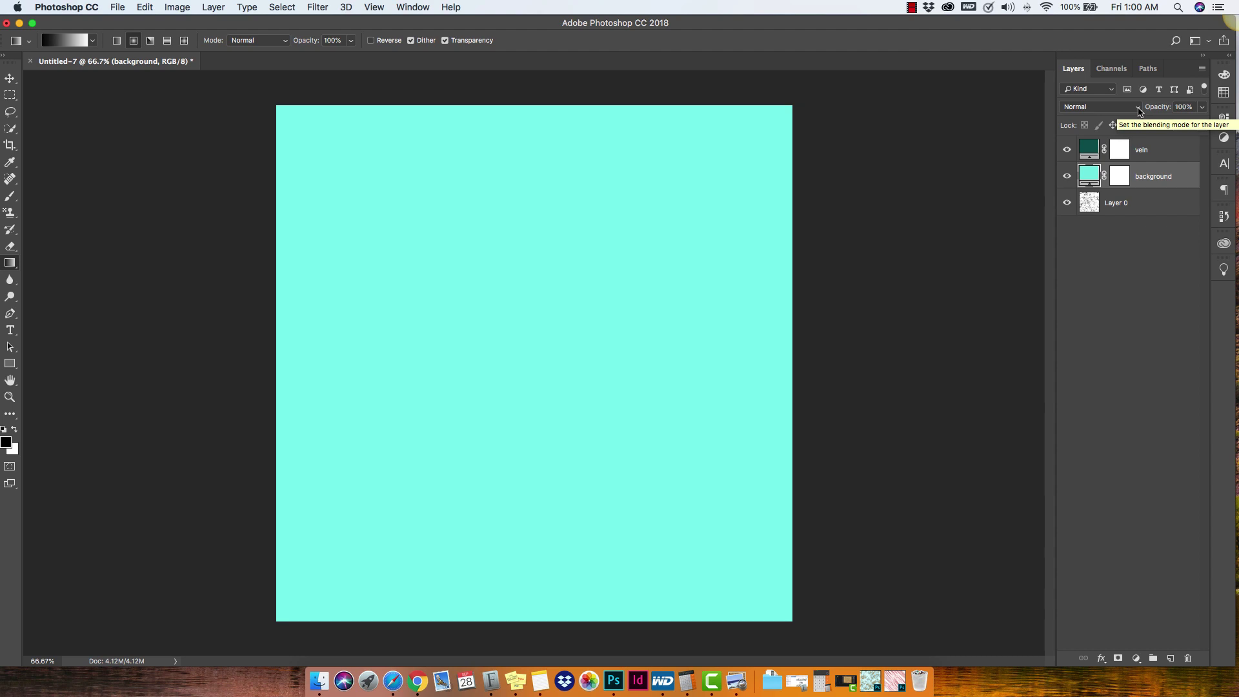
{"action": "left_click", "coordinate": [1140, 111]}
{"action": "left_click", "coordinate": [1105, 140]}
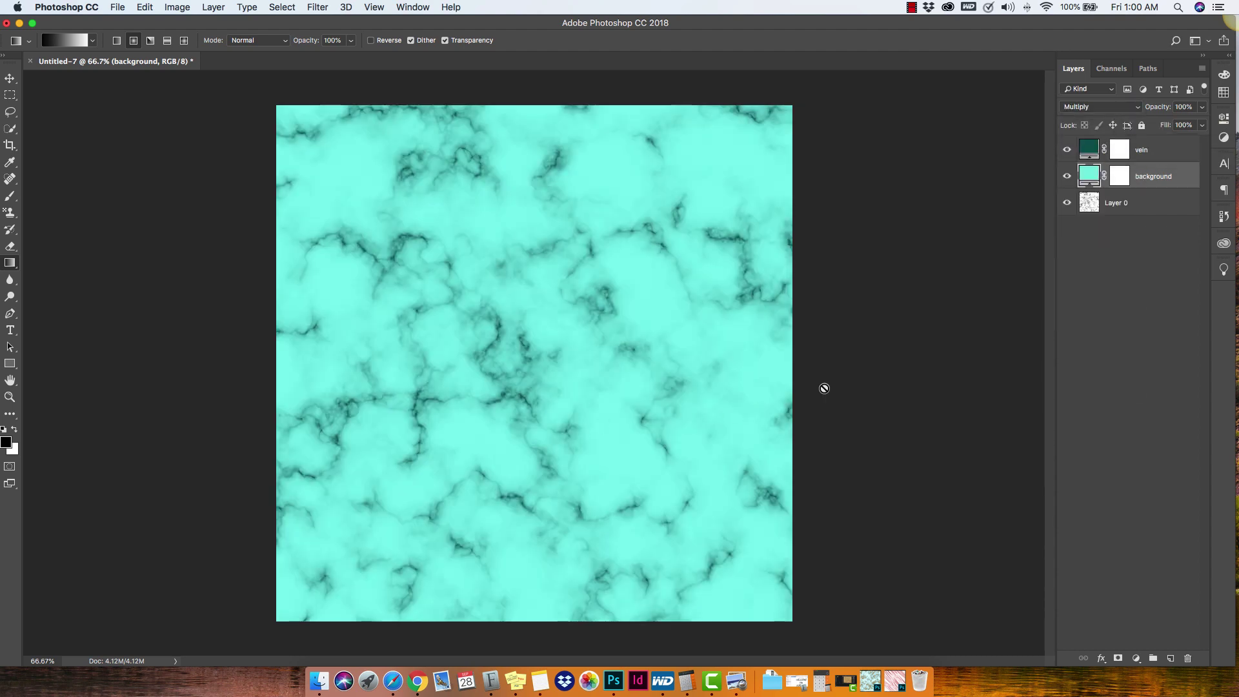
Change the background fill colour to a very pale aqua, #e1faf9
{"action": "double_click", "coordinate": [1093, 174]}
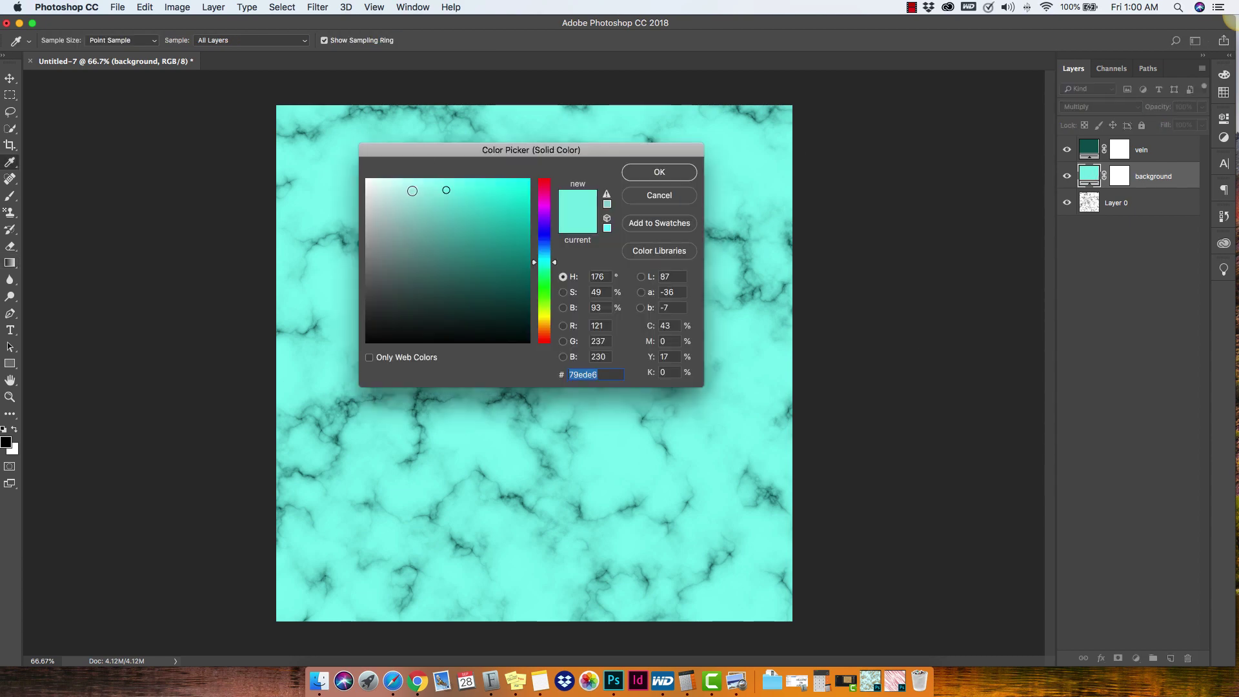
{"action": "left_click", "coordinate": [395, 187]}
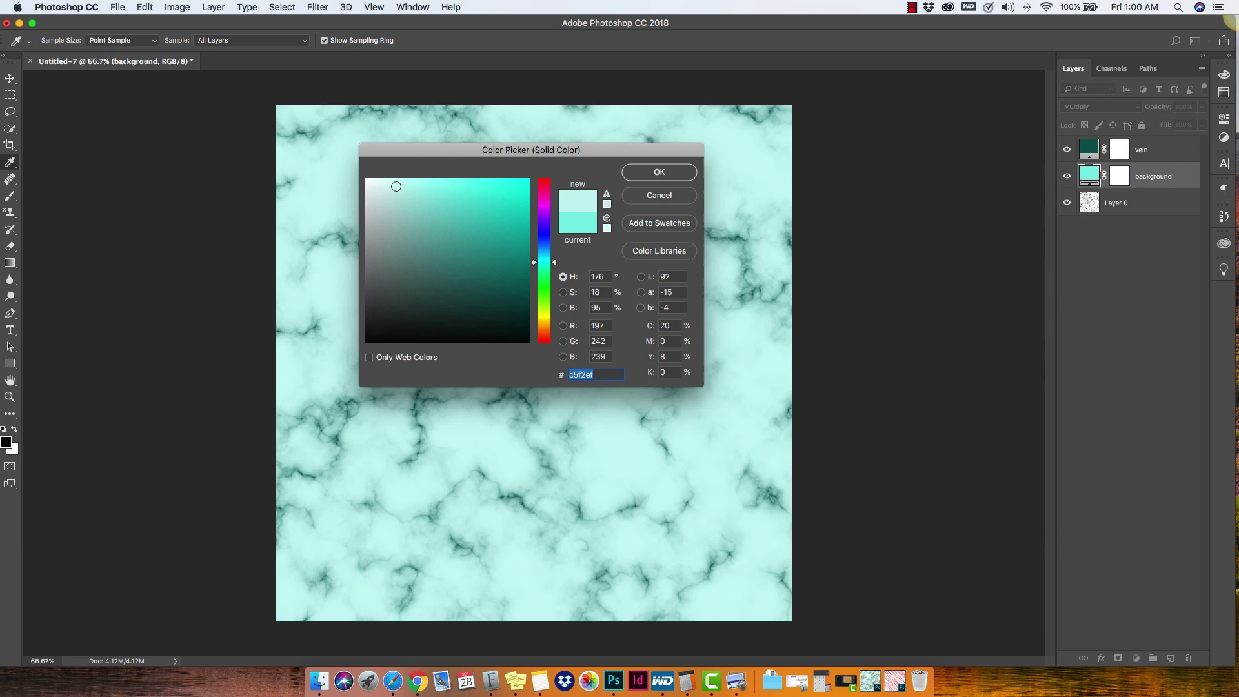
{"action": "left_click", "coordinate": [387, 184]}
{"action": "mouse_move", "coordinate": [388, 184]}
{"action": "left_mouse_down"}
{"action": "mouse_move", "coordinate": [778, 436]}
{"action": "mouse_move", "coordinate": [860, 372]}
{"action": "left_mouse_up"}
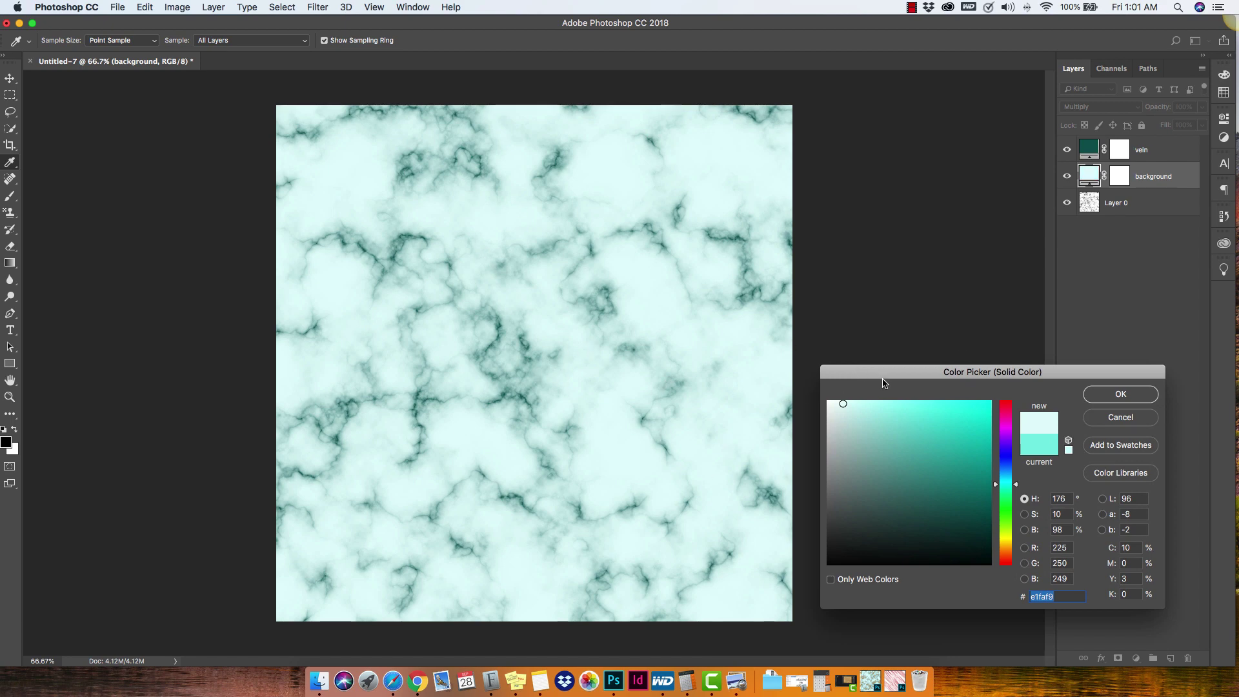
{"action": "left_click", "coordinate": [1116, 395]}
Try a salmon-red colour for the background fill, then cancel to keep pale aqua
{"action": "left_click", "coordinate": [1079, 142]}
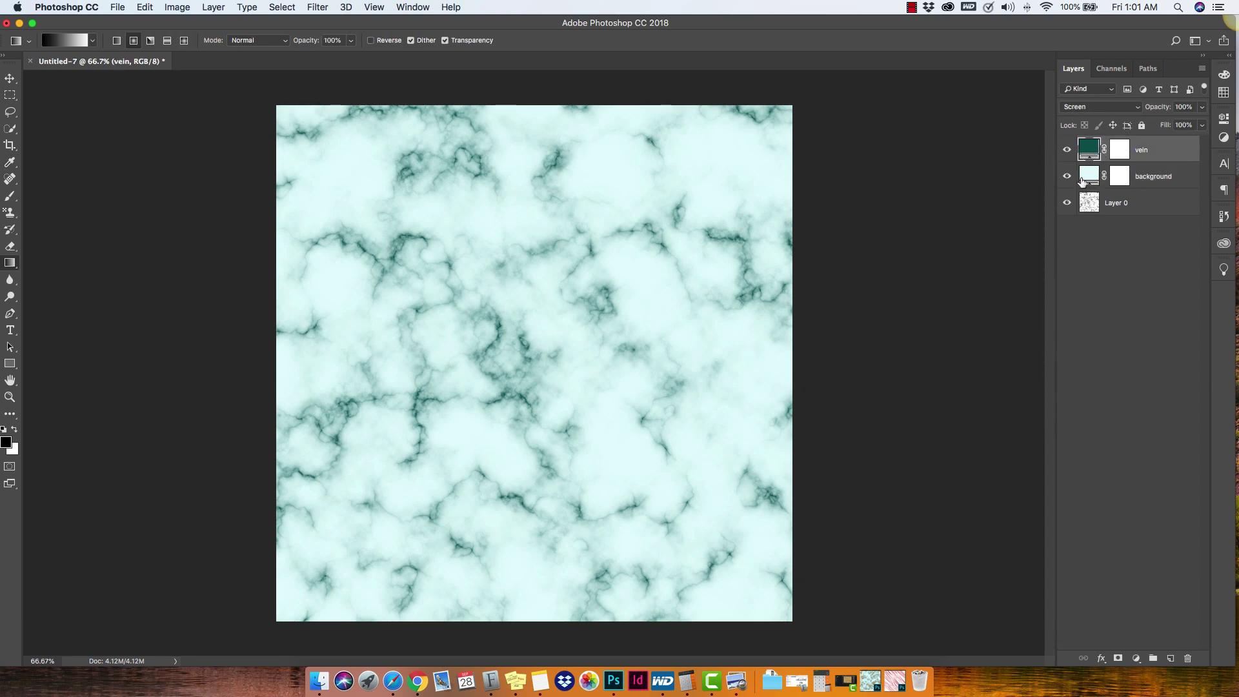
{"action": "double_click", "coordinate": [1082, 181]}
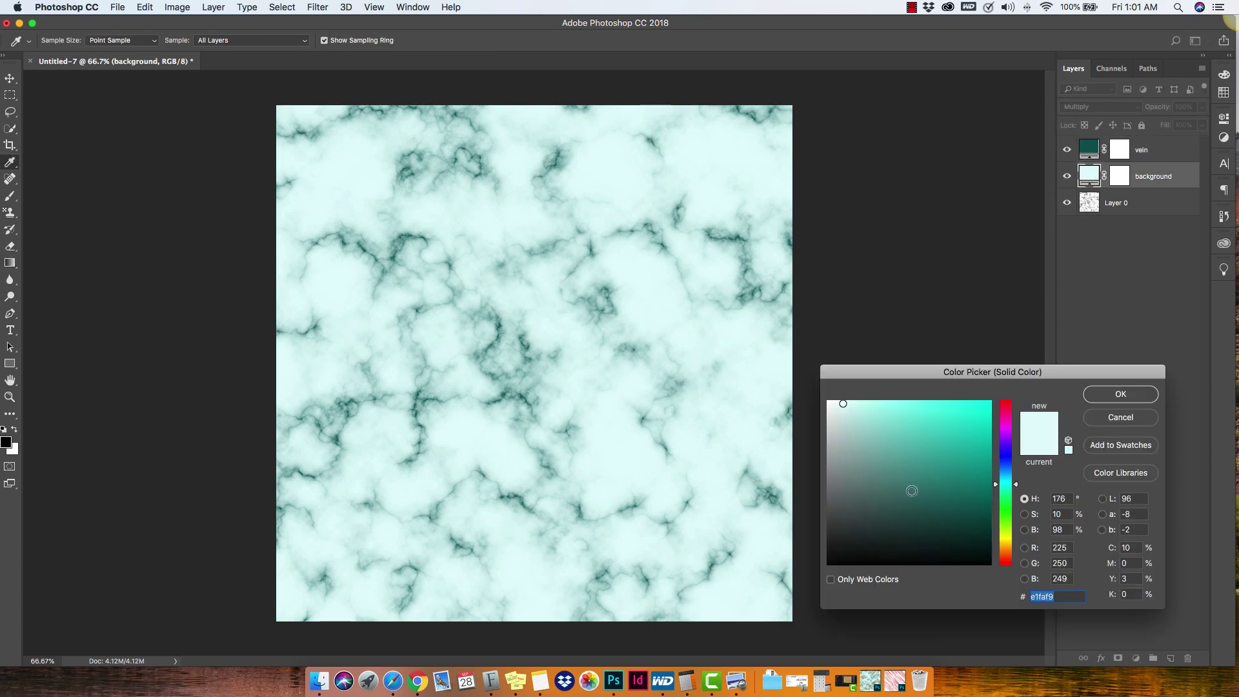
{"action": "left_click", "coordinate": [1005, 558]}
{"action": "left_click", "coordinate": [976, 417]}
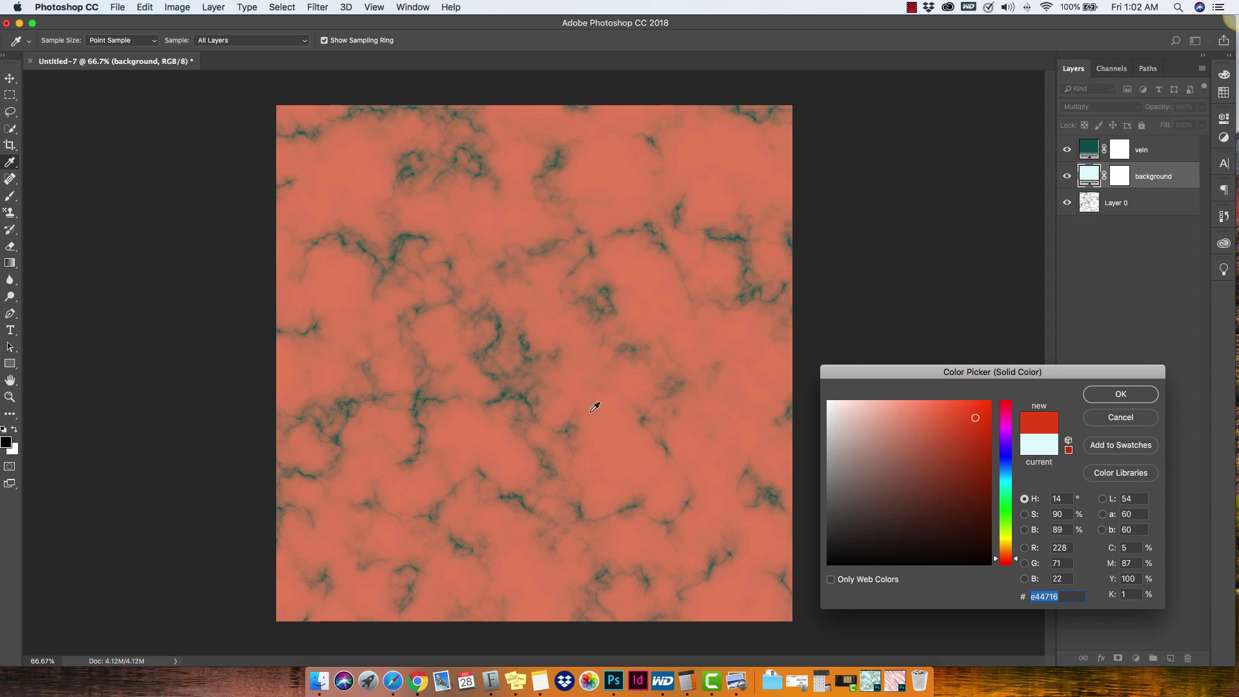
{"action": "left_click", "coordinate": [1120, 418]}
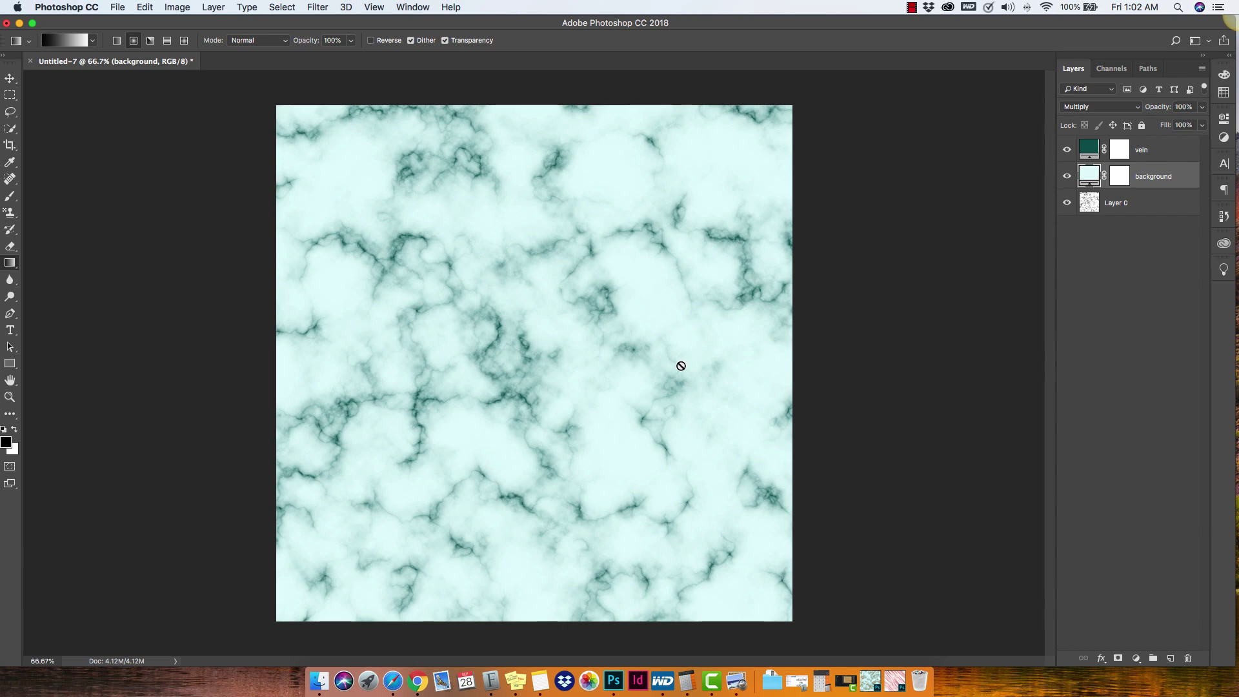
Make Layer 0 active and select its Midtones with Color Range (fuzziness 40, range 105–150)
{"action": "key", "text": "alt+bracketleft"}
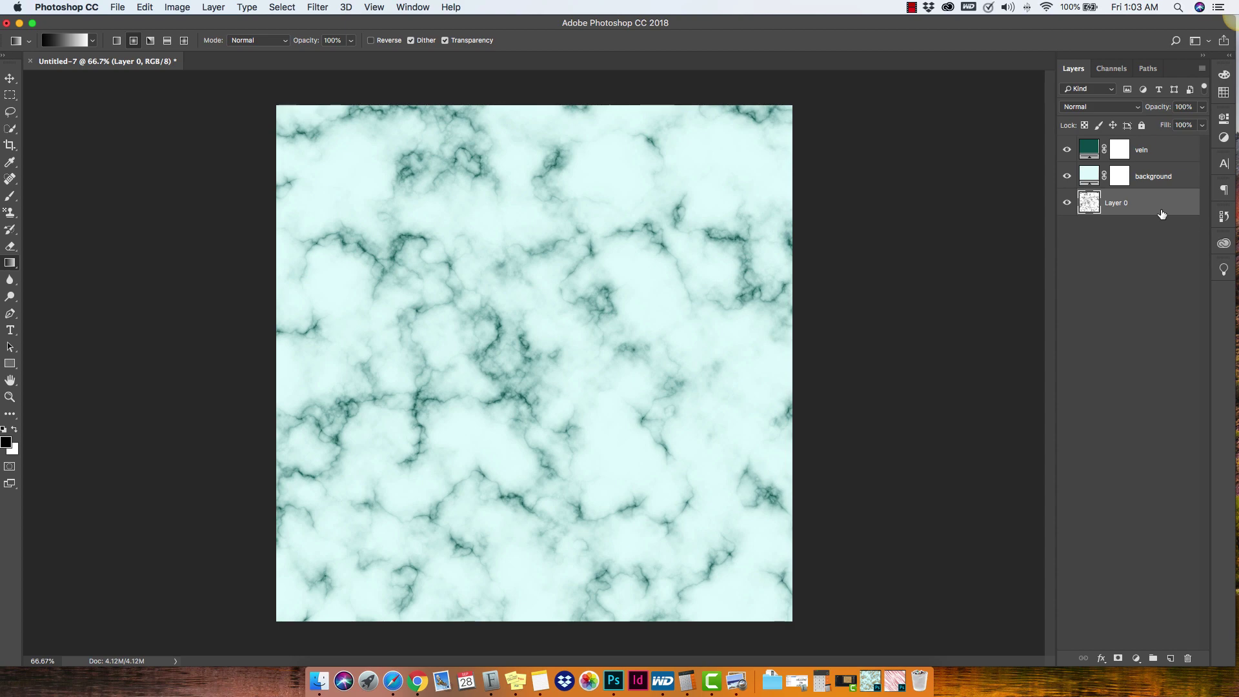
{"action": "left_click", "coordinate": [280, 8]}
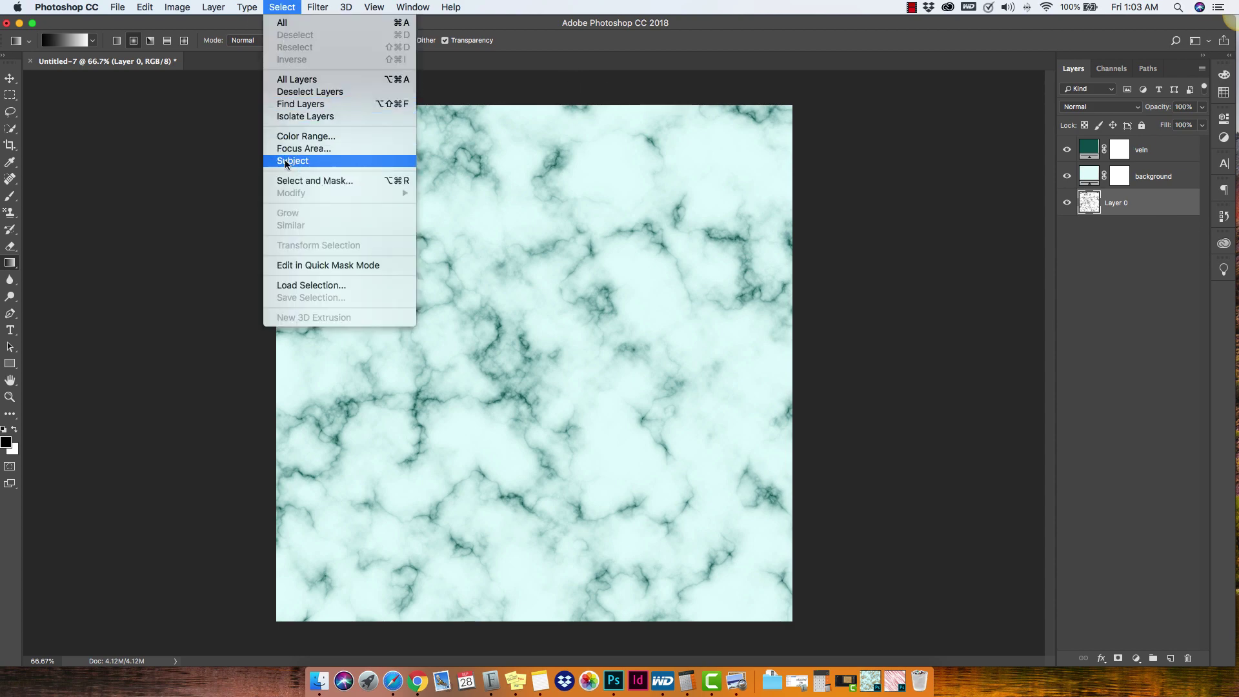
{"action": "left_click", "coordinate": [300, 137]}
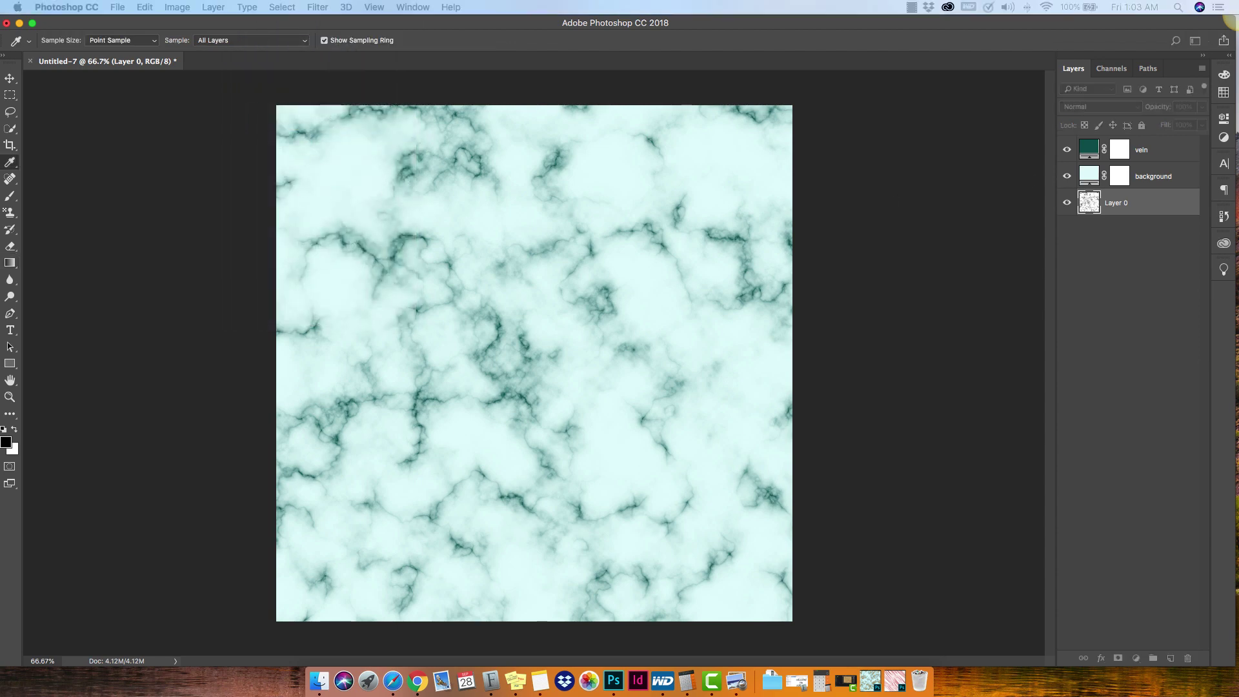
{"action": "left_click_drag", "start_coordinate": [788, 251], "coordinate": [686, 215]}
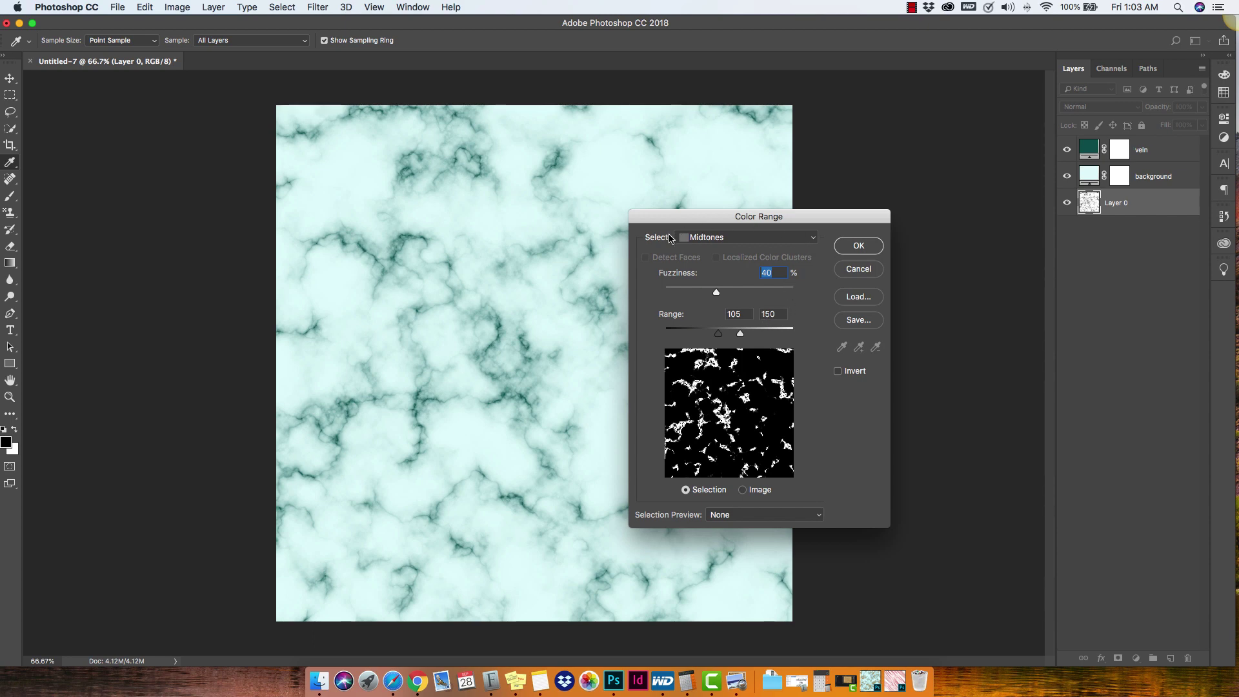
{"action": "left_click", "coordinate": [815, 239]}
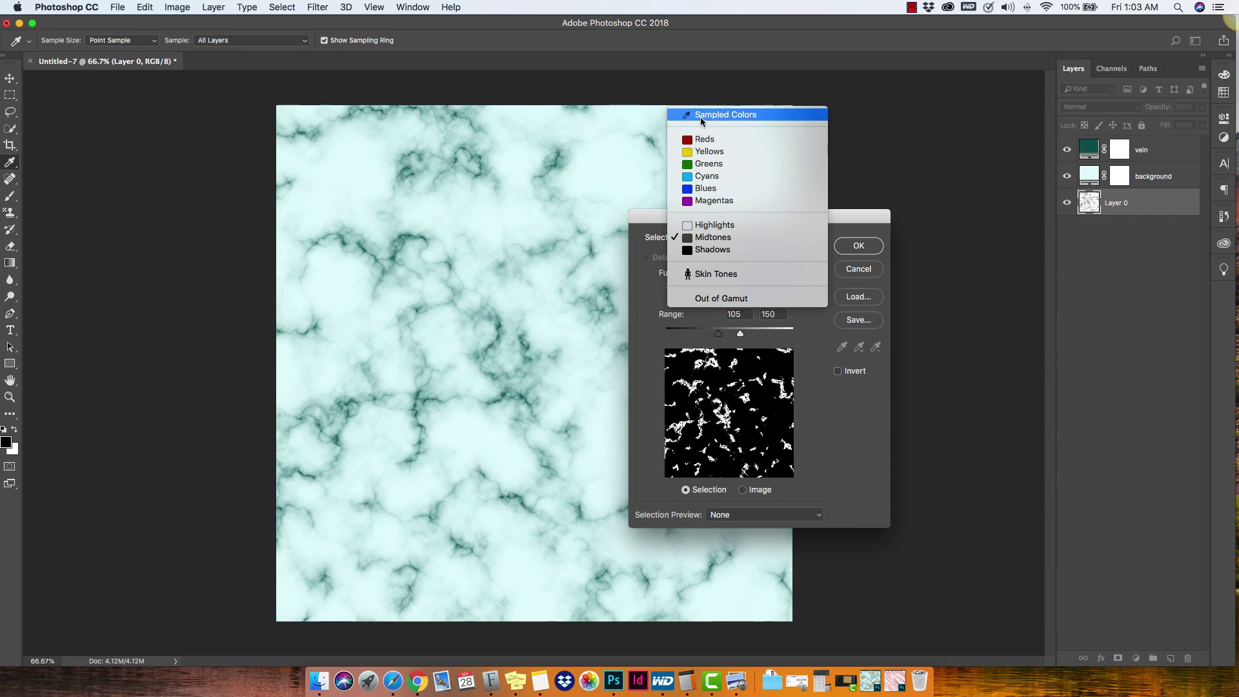
{"action": "left_click", "coordinate": [715, 225]}
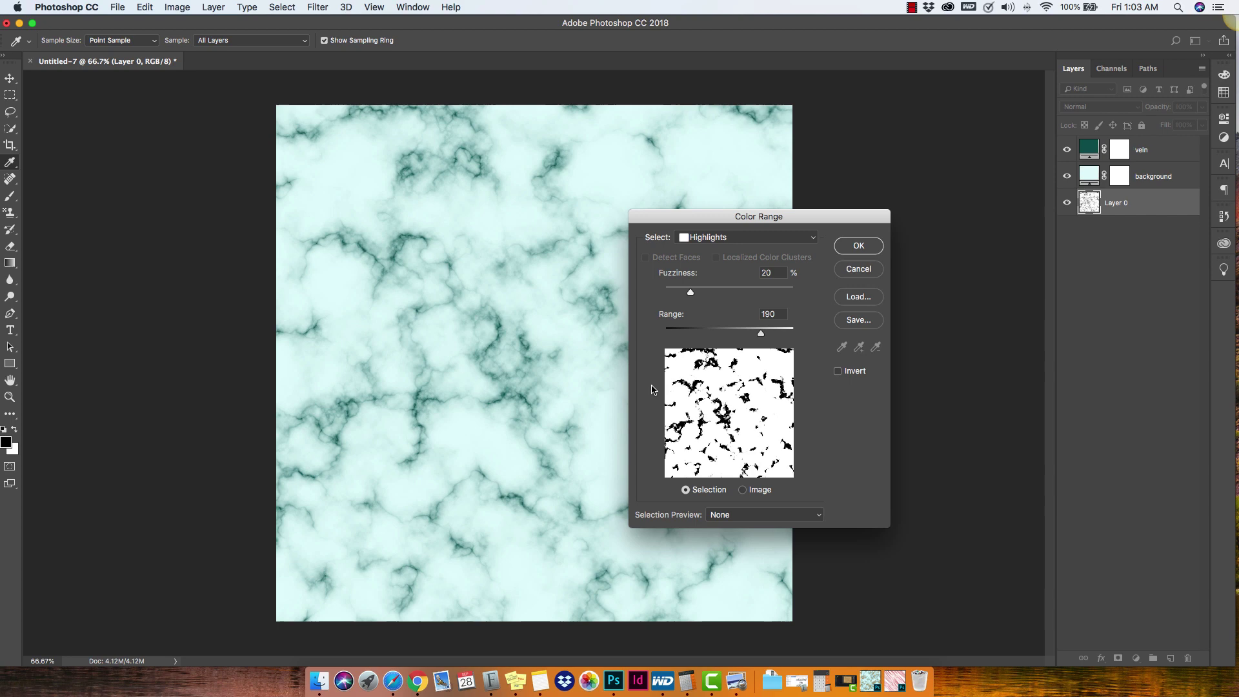
{"action": "left_click", "coordinate": [814, 239]}
{"action": "left_click", "coordinate": [698, 263]}
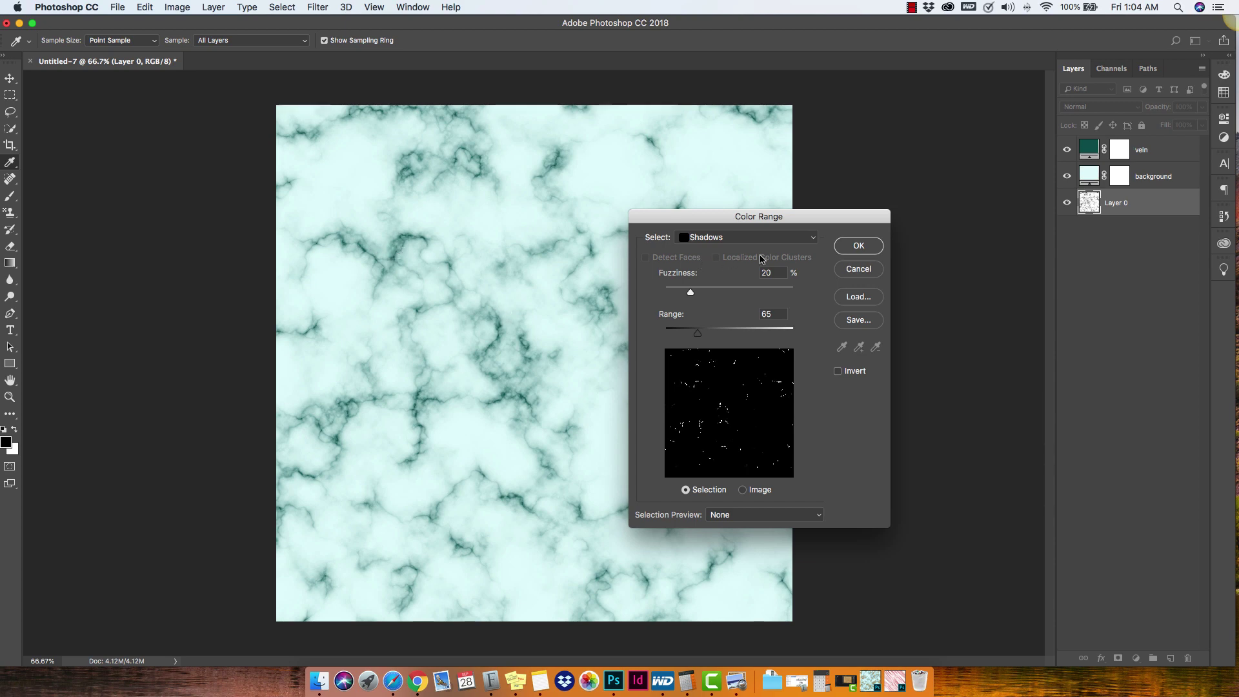
{"action": "left_click", "coordinate": [815, 242]}
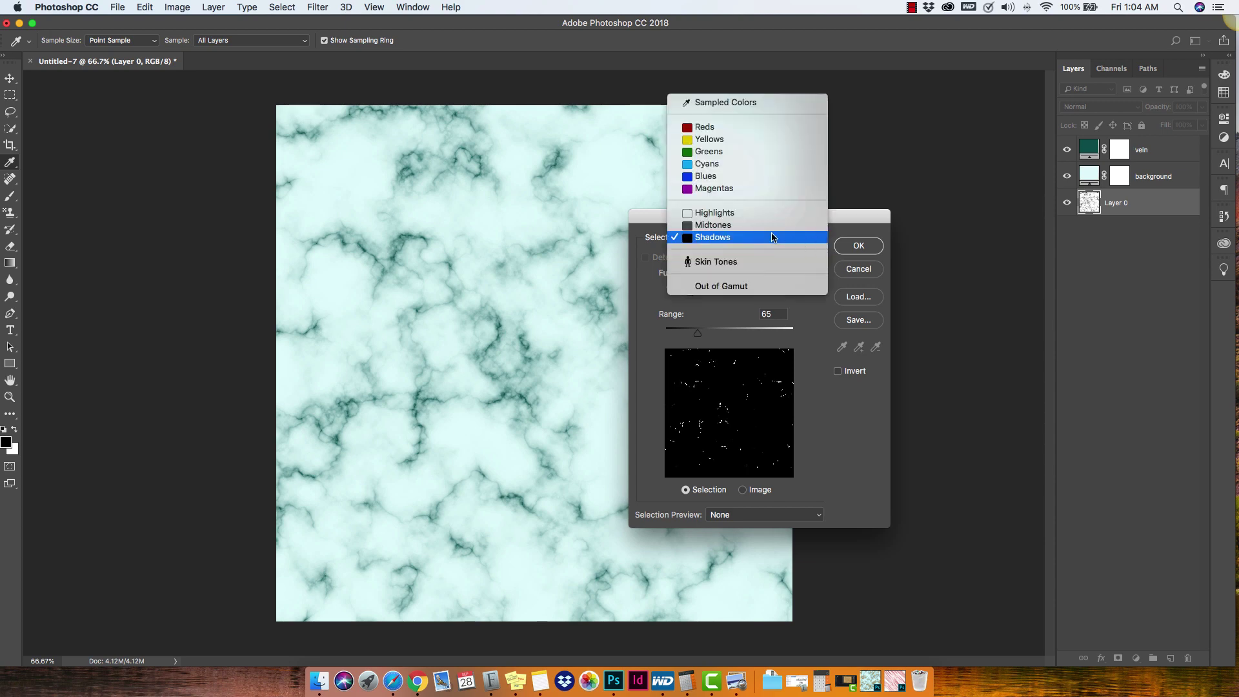
{"action": "left_click", "coordinate": [704, 227]}
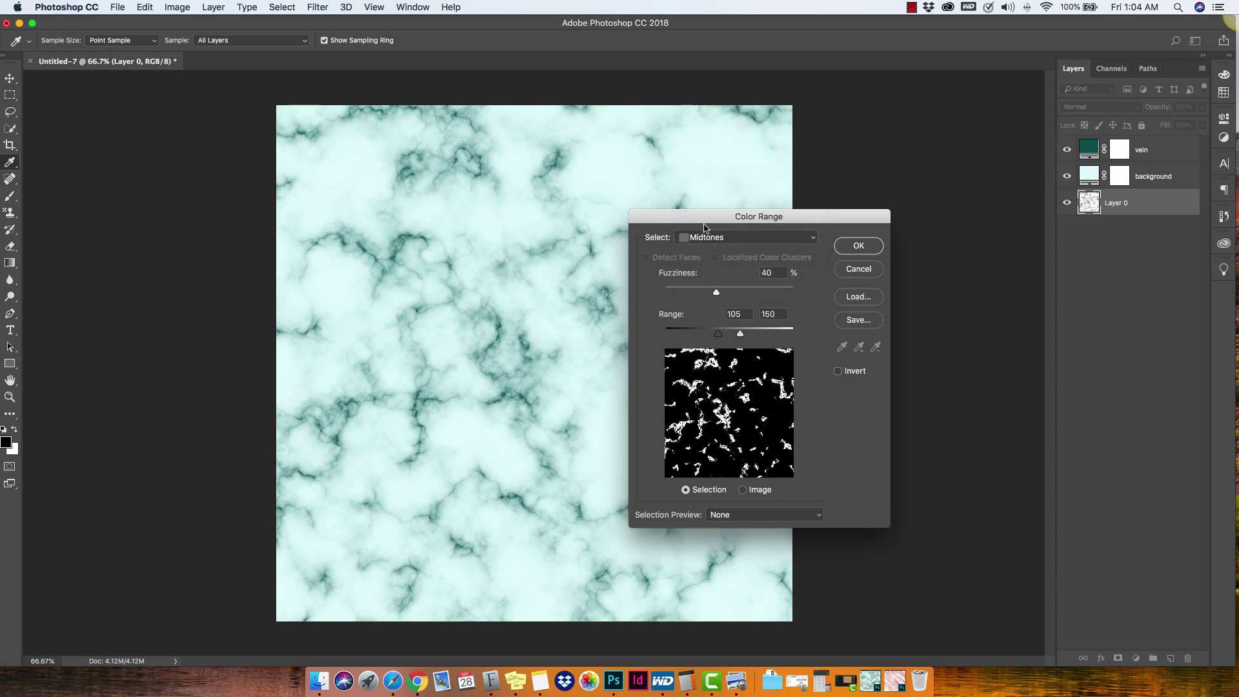
{"action": "left_click", "coordinate": [859, 245]}
{"action": "key", "text": "g"}
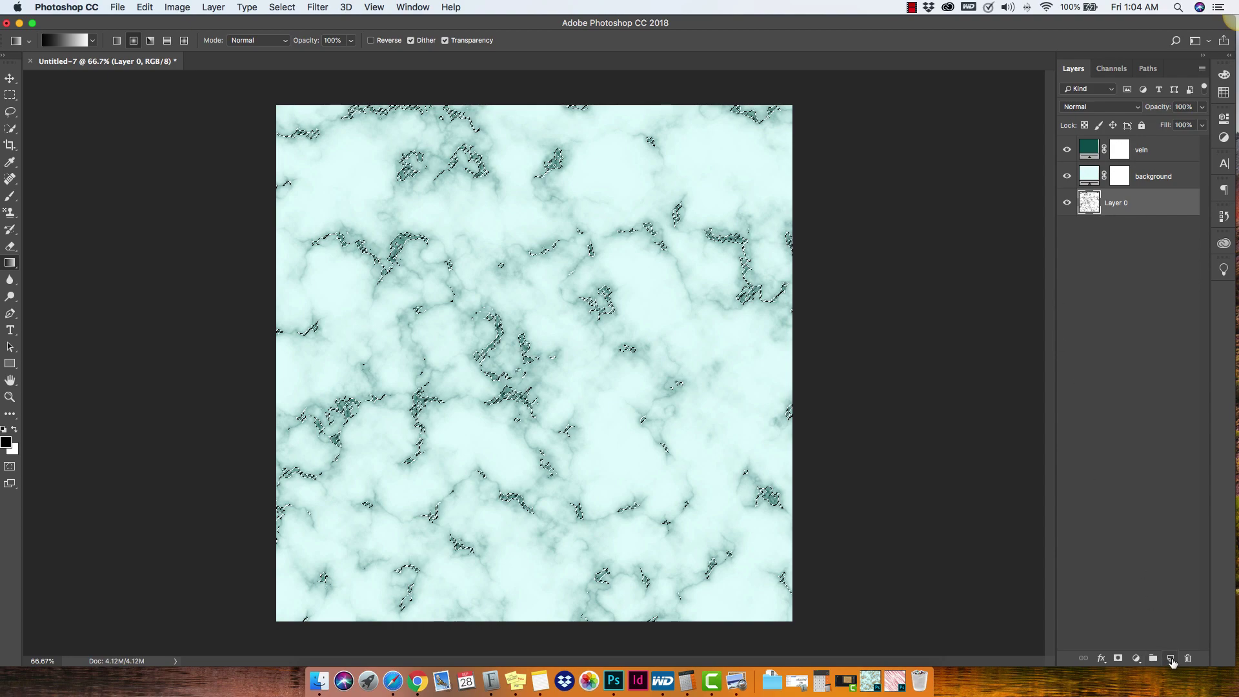
Add a new Layer 1 above Layer 0, fill the vein selection with white, and deselect
{"action": "left_click", "coordinate": [1170, 658]}
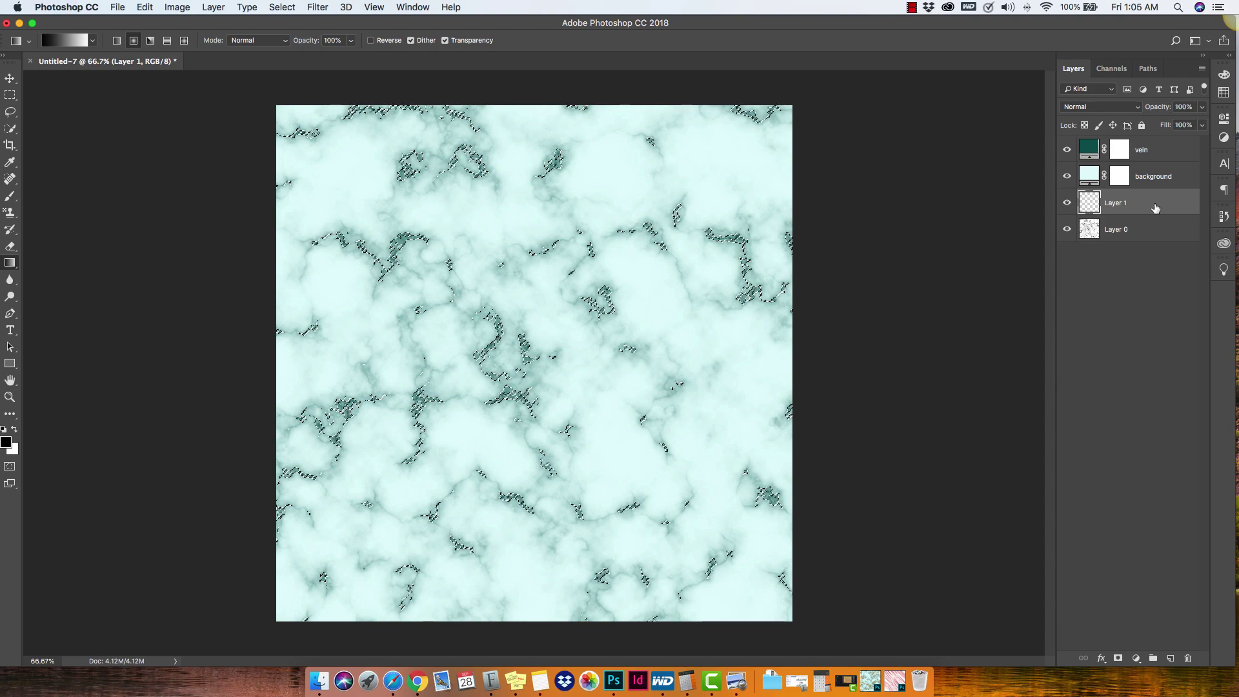
{"action": "key", "text": "super+BackSpace"}
{"action": "key", "text": "super+d"}
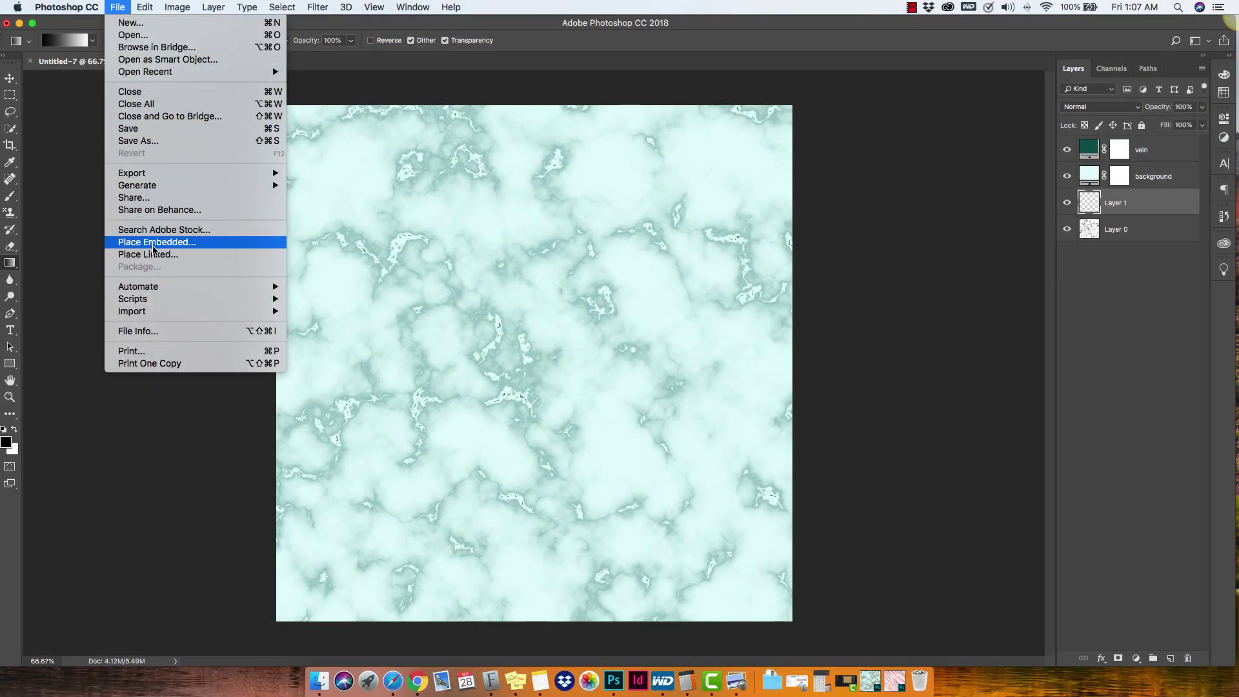
Embed Gold-specs.jpg from the Desktop as a layer and hide the vein and background layers
{"action": "left_click", "coordinate": [155, 242]}
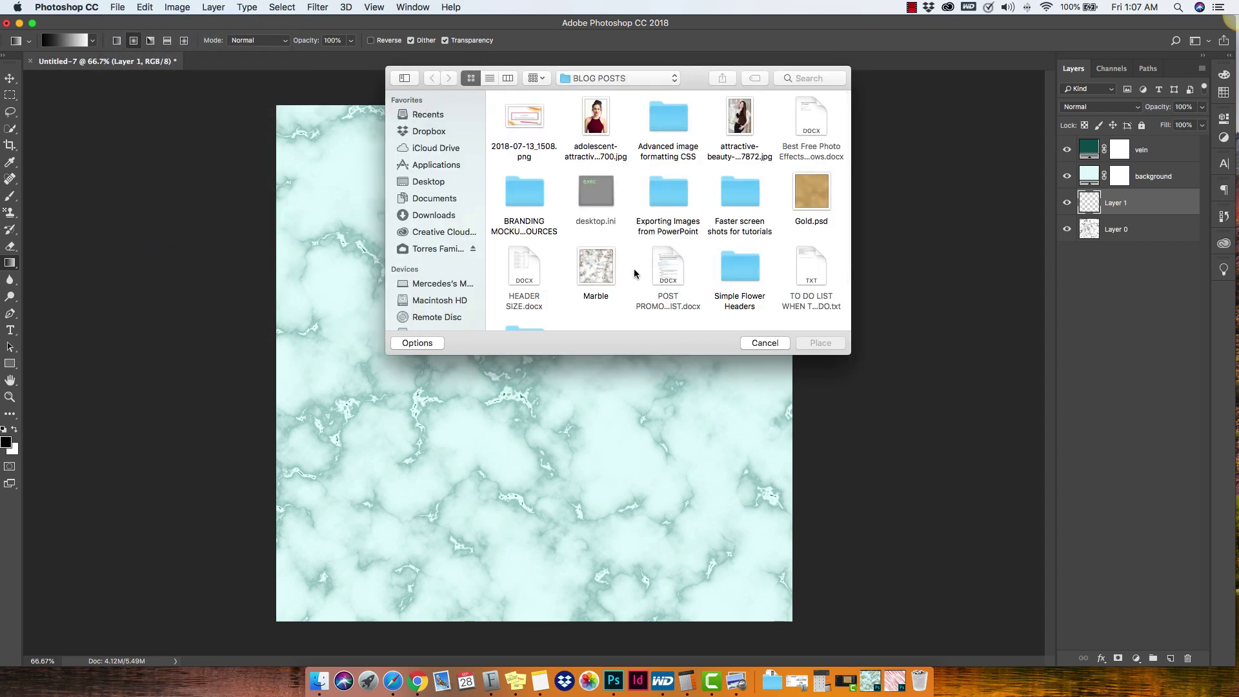
{"action": "scroll", "coordinate": [624, 274], "scroll_direction": "down", "scroll_amount": 3}
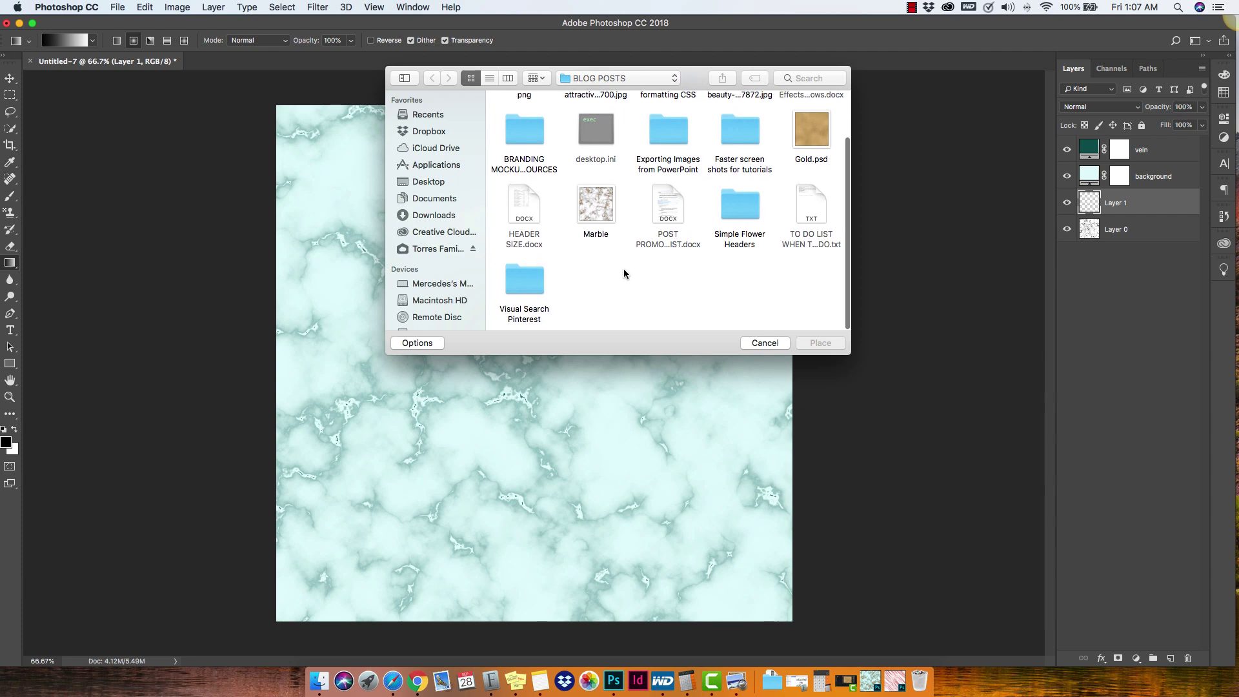
{"action": "left_click", "coordinate": [429, 183]}
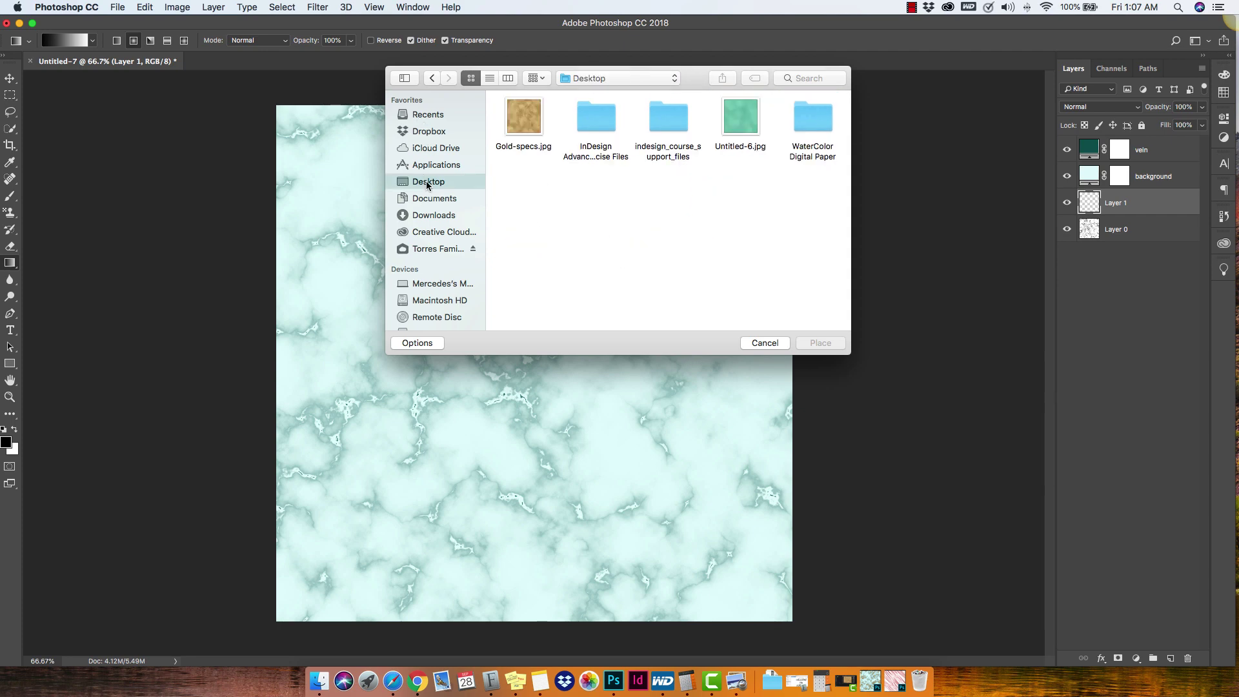
{"action": "double_click", "coordinate": [516, 118]}
{"action": "key", "text": "Return"}
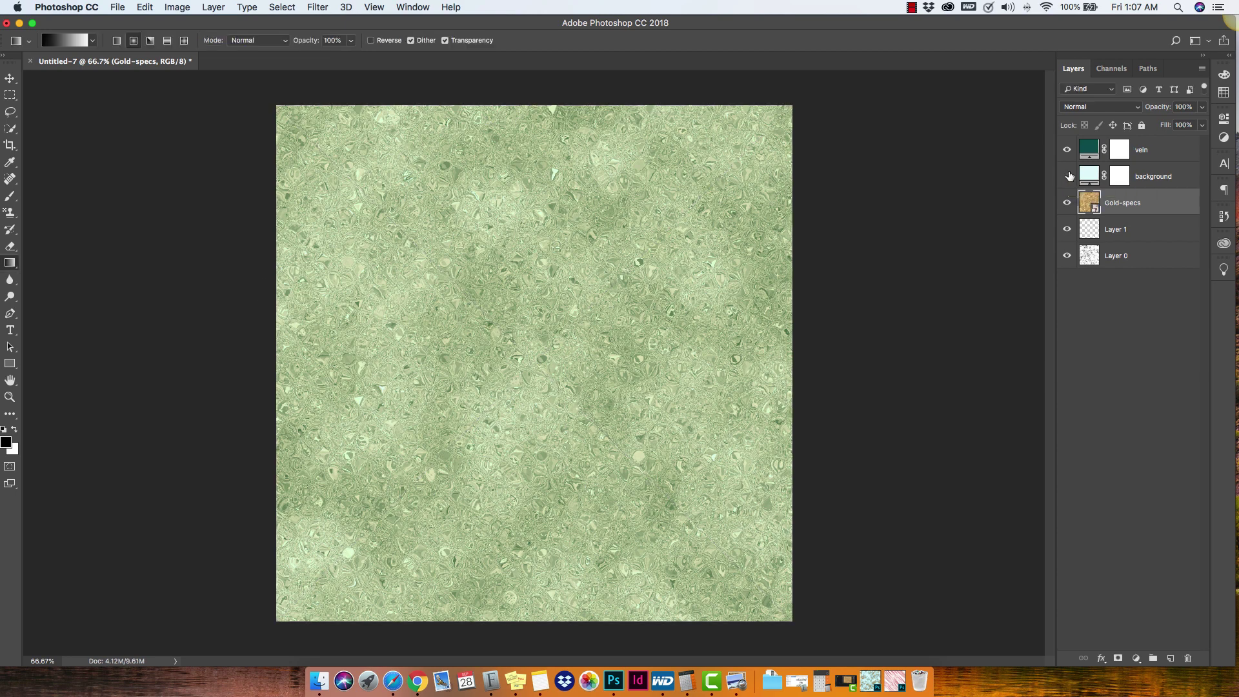
{"action": "left_click_drag", "start_coordinate": [1069, 176], "coordinate": [1067, 150]}
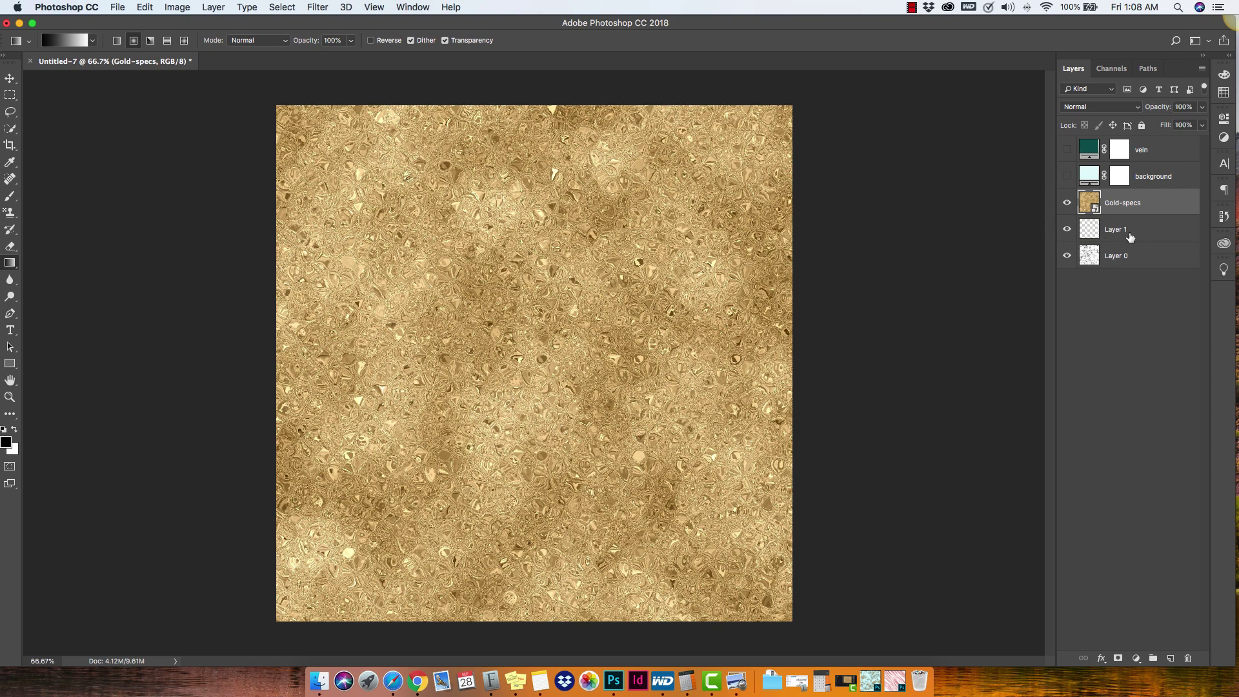
Hide Gold-specs and Layer 0, then refill Layer 1's flecks with black and deselect
{"action": "left_click", "coordinate": [1068, 206]}
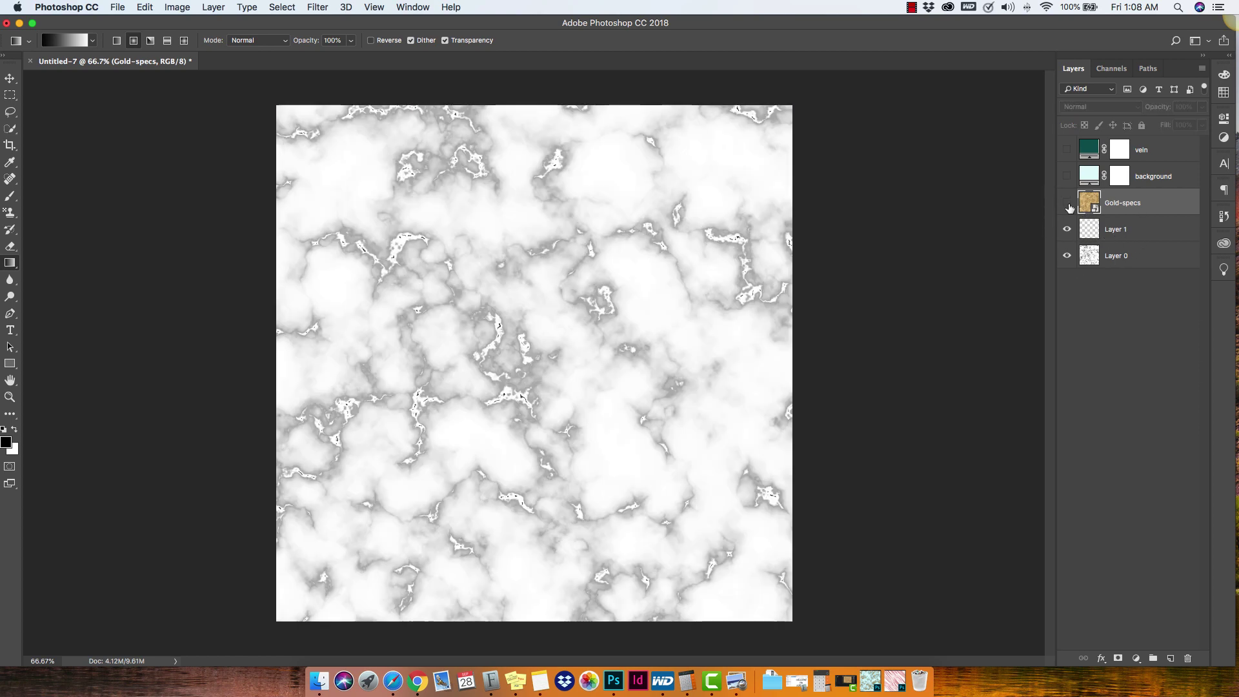
{"action": "left_click", "coordinate": [1067, 256]}
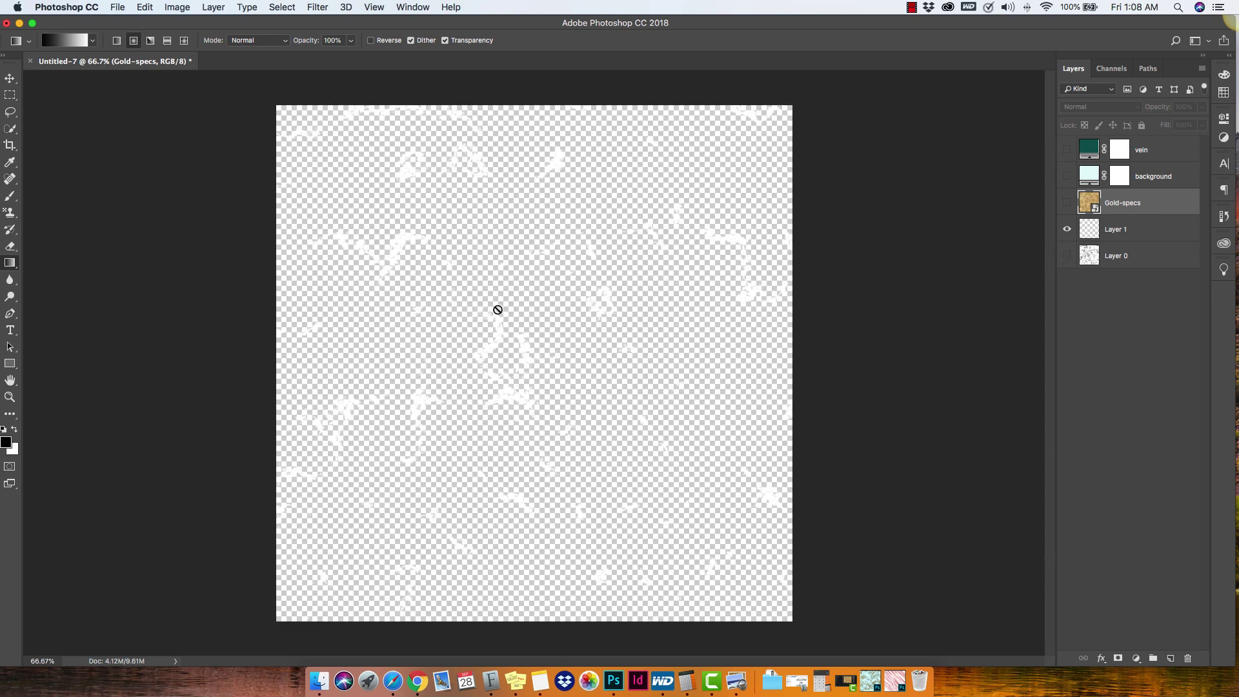
{"action": "key", "text": "x"}
{"action": "key", "text": "alt+bracketleft"}
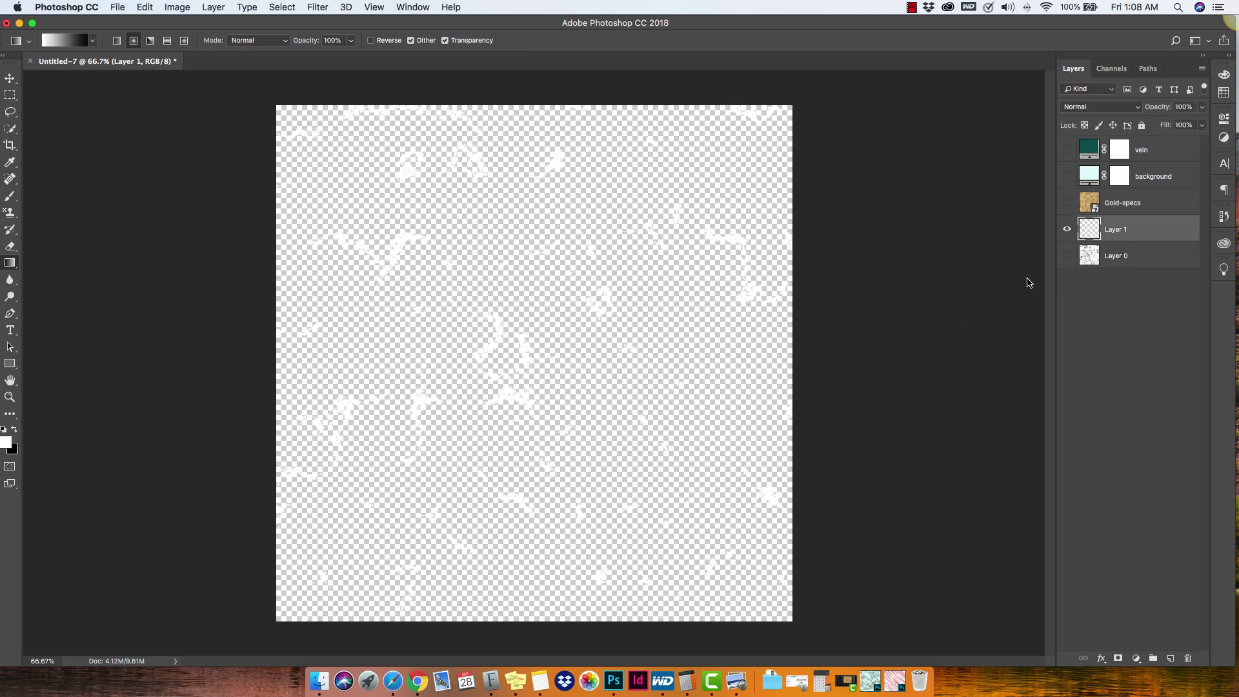
{"action": "left_click", "coordinate": [1093, 230], "text": "super"}
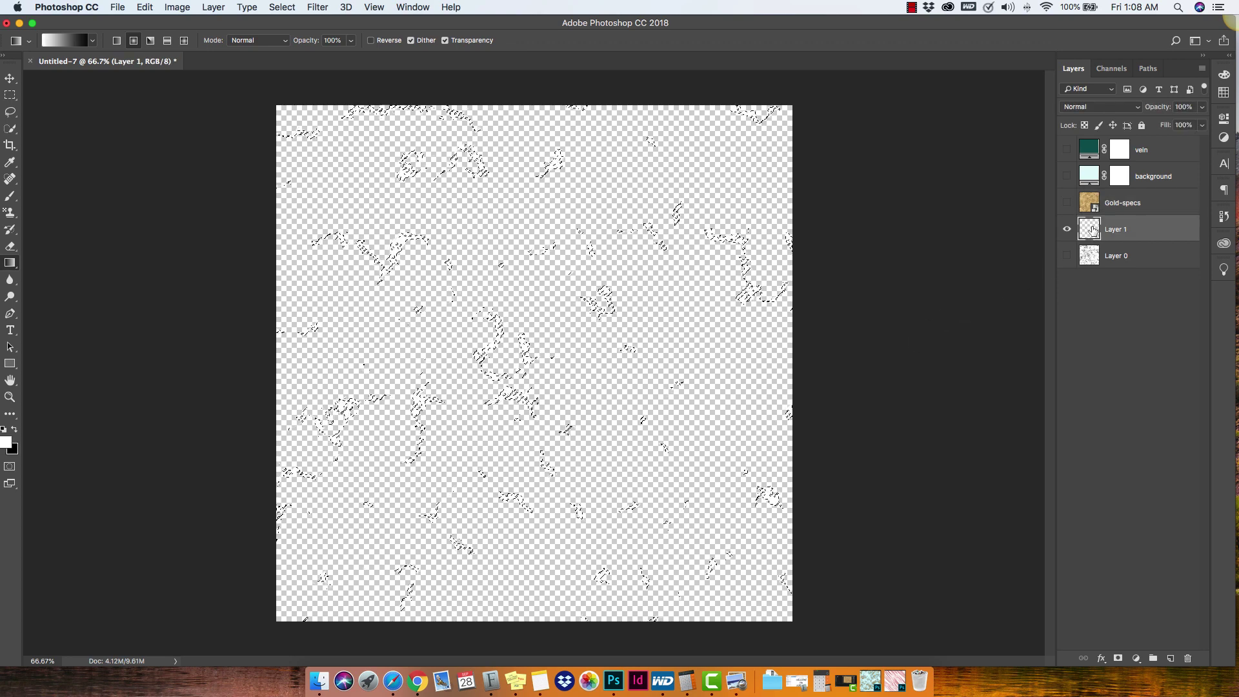
{"action": "key", "text": "super+BackSpace"}
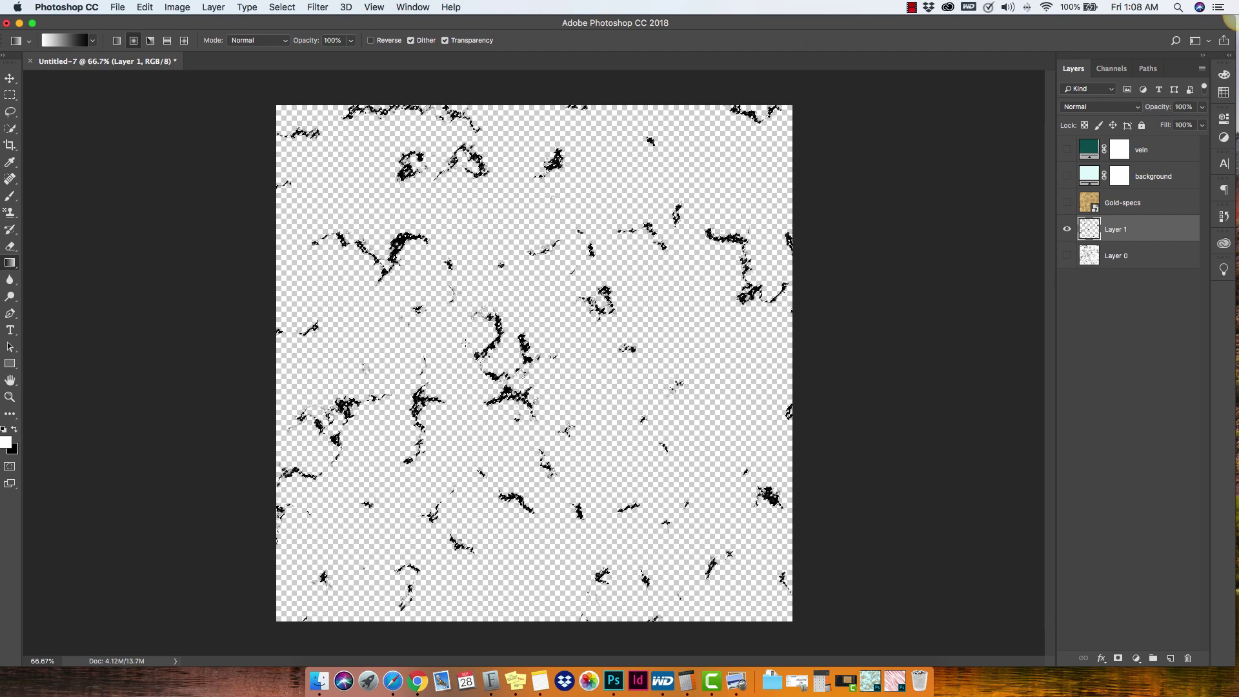
{"action": "key", "text": "super+d"}
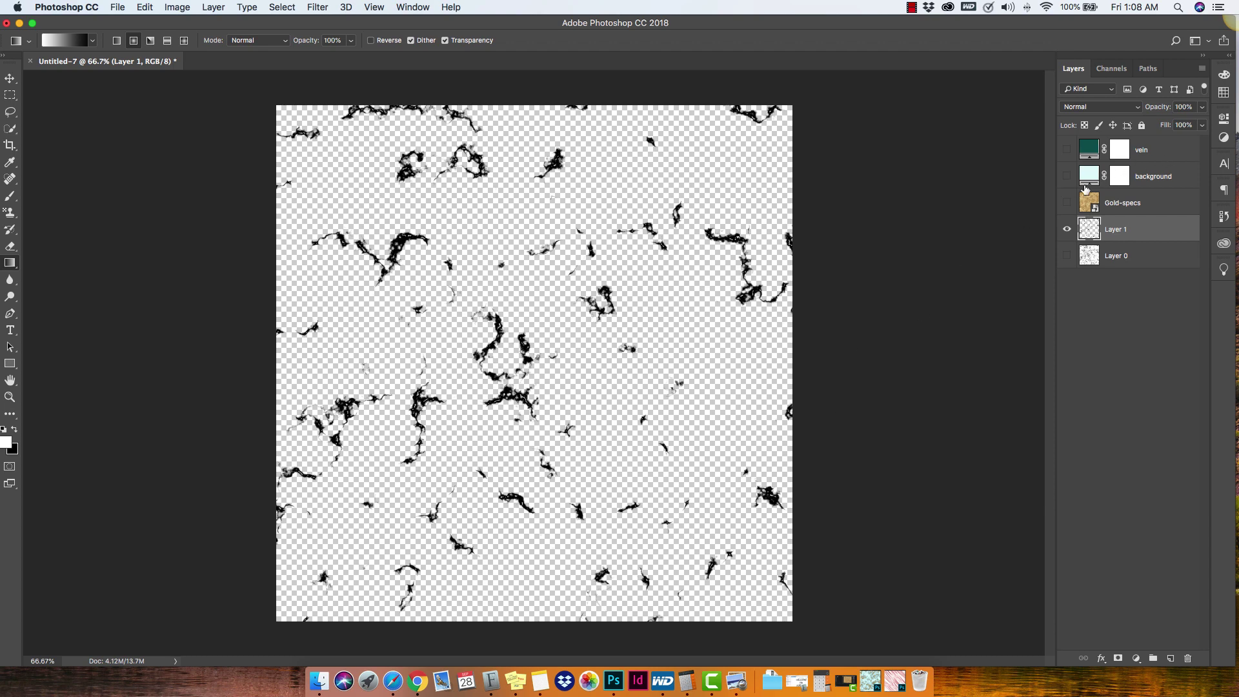
Show Gold-specs, clip it to Layer 1's flecks, and turn Layer 0 back on
{"action": "left_click", "coordinate": [1067, 204]}
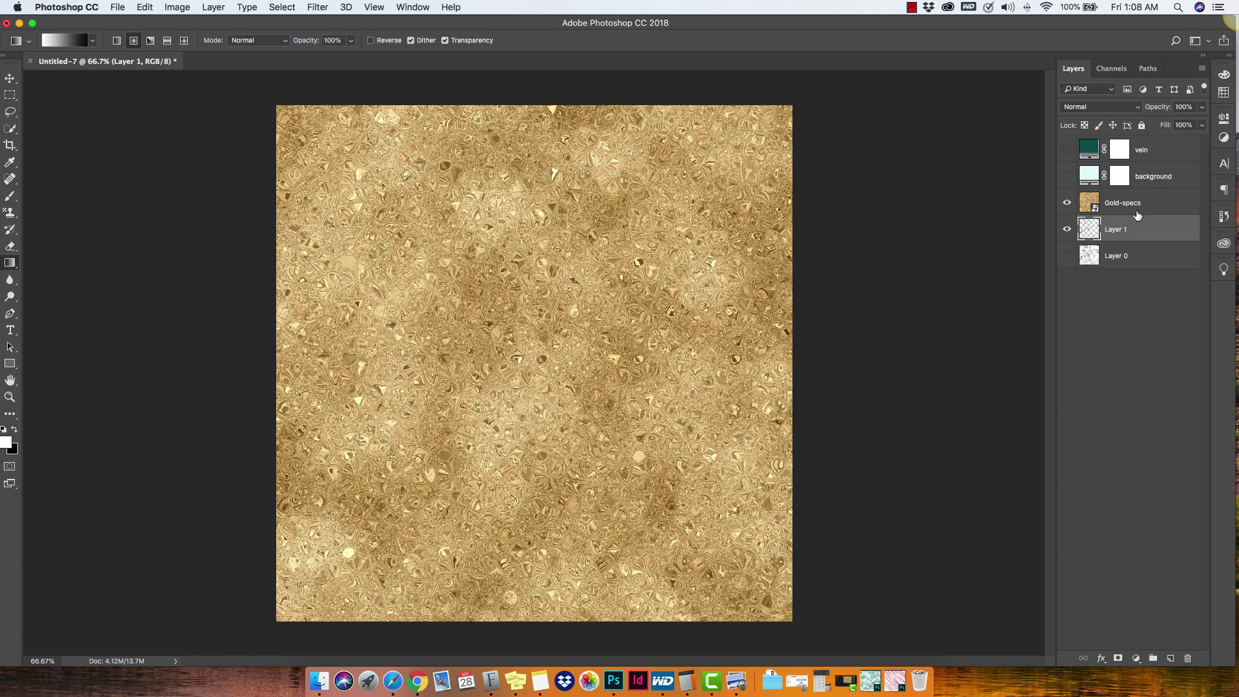
{"action": "left_click_drag", "start_coordinate": [1139, 213], "coordinate": [1160, 213]}
{"action": "left_click", "coordinate": [1160, 213], "text": "alt"}
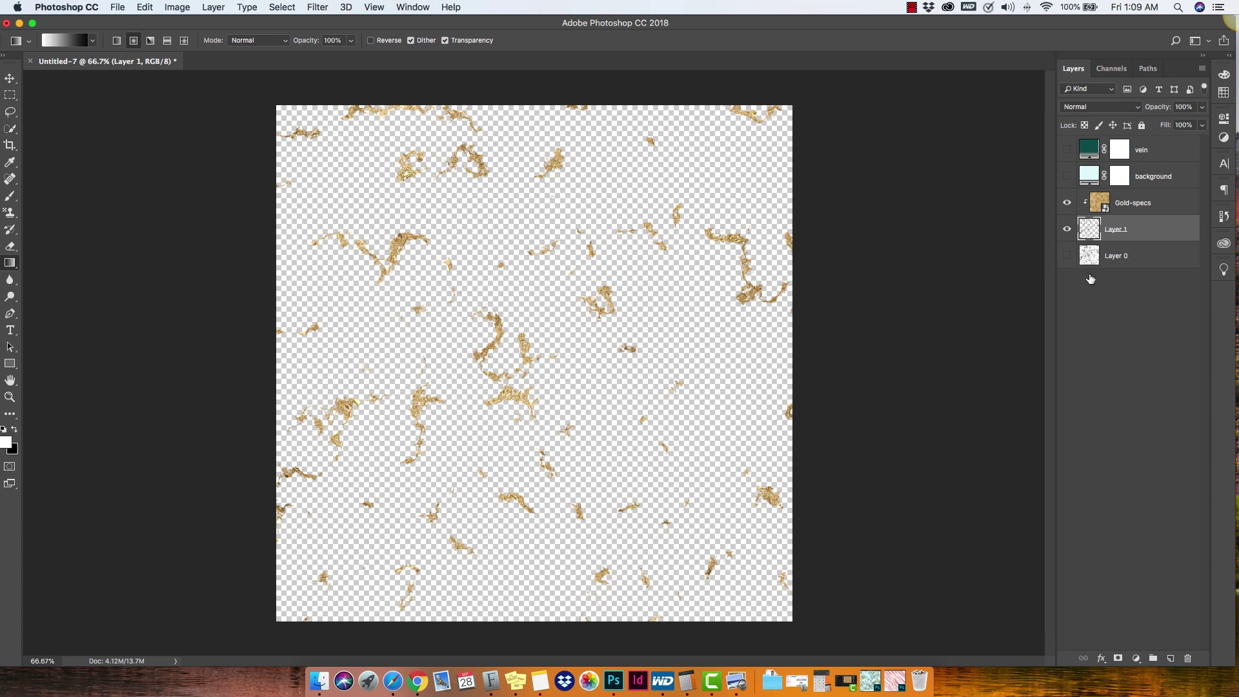
{"action": "left_click", "coordinate": [1067, 256]}
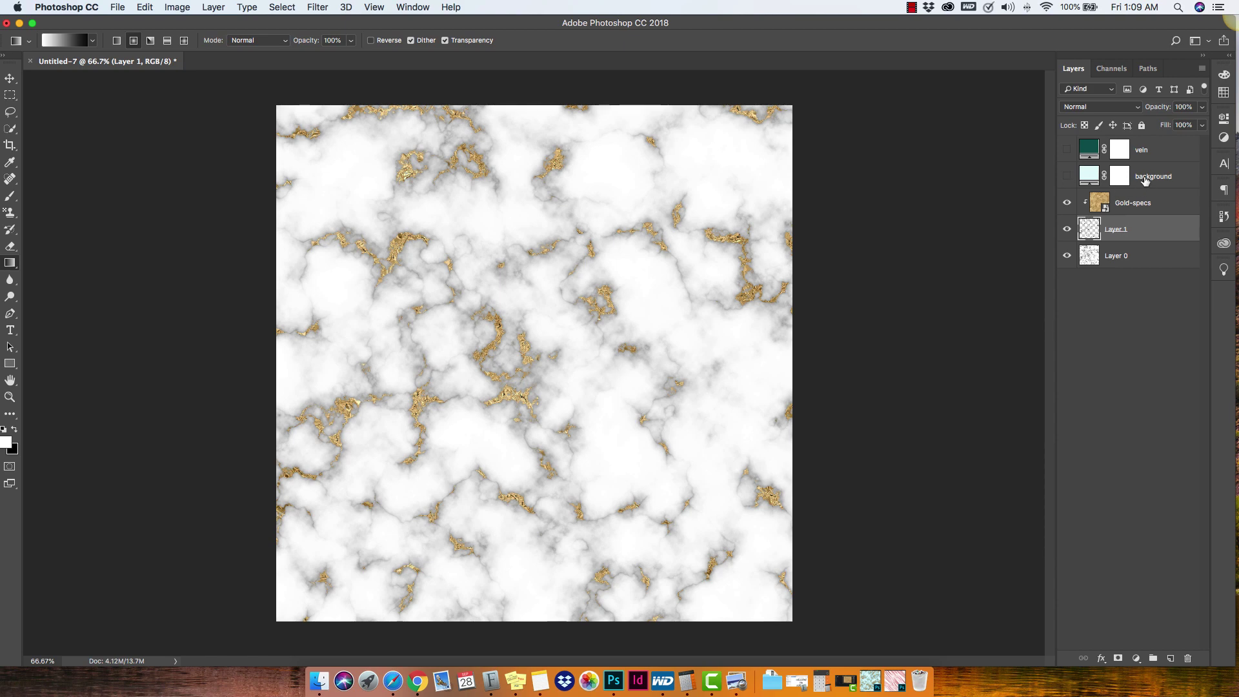
Move vein above Layer 0 and background between Layer 1 and vein, making both visible
{"action": "left_click", "coordinate": [1152, 155]}
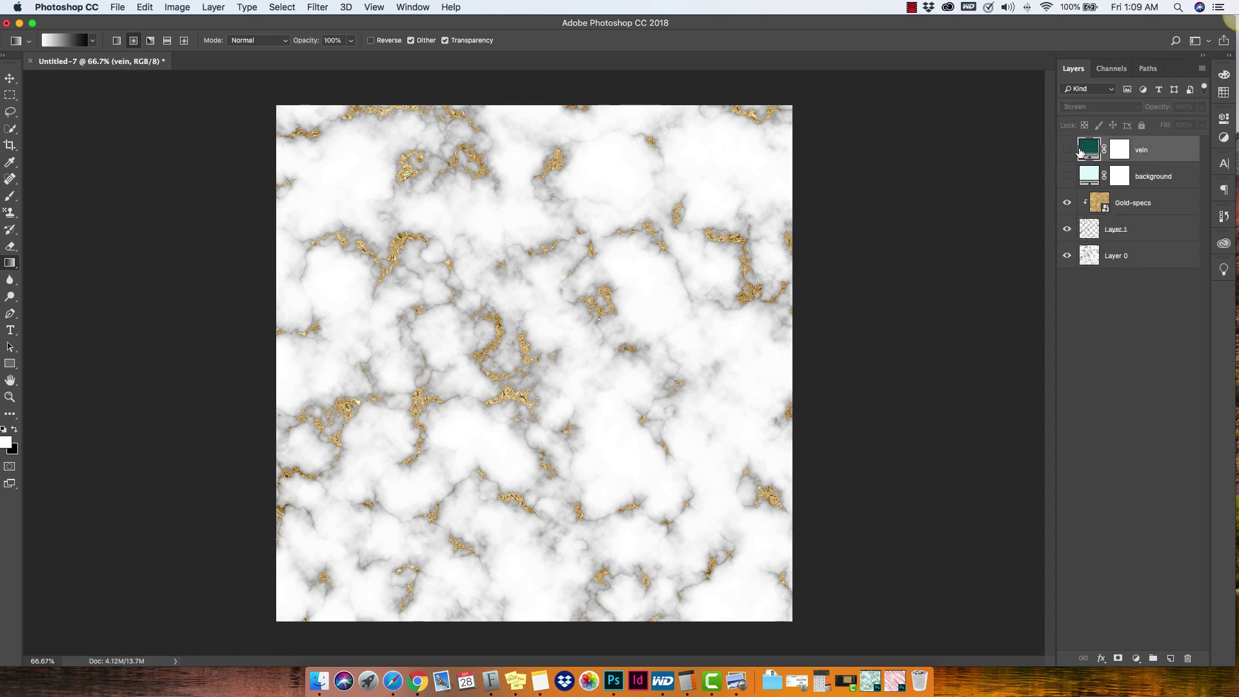
{"action": "left_click_drag", "start_coordinate": [1166, 152], "coordinate": [1171, 233]}
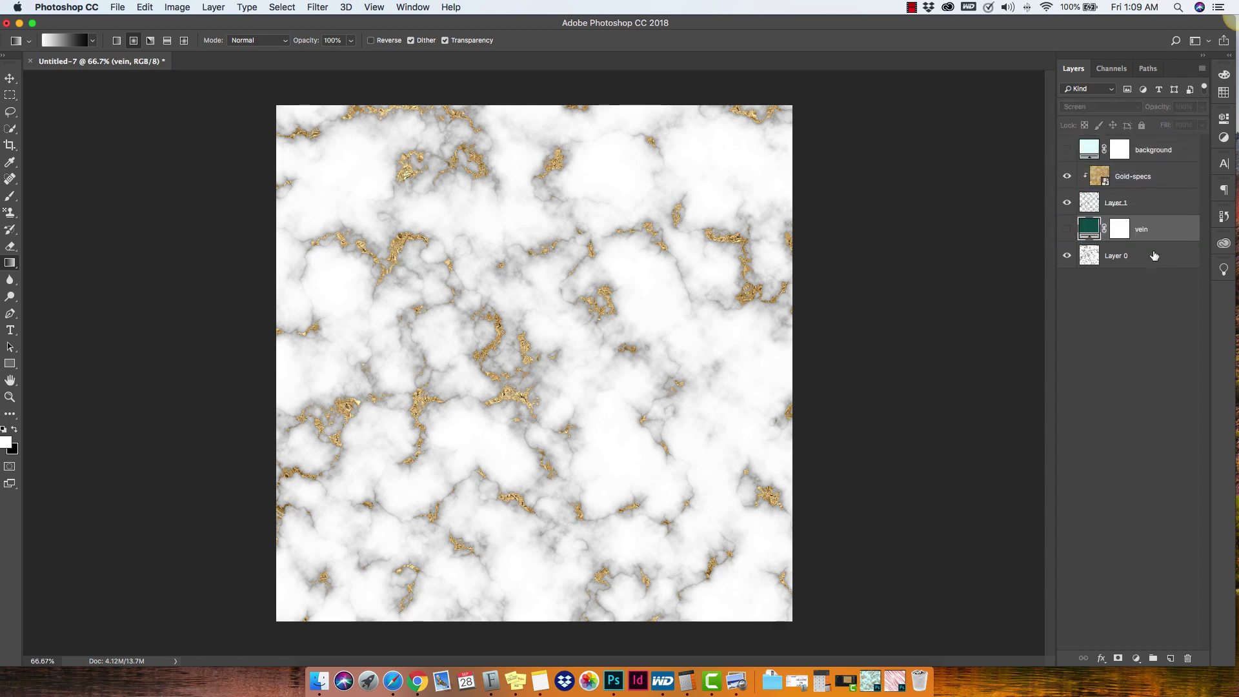
{"action": "left_click", "coordinate": [1067, 229]}
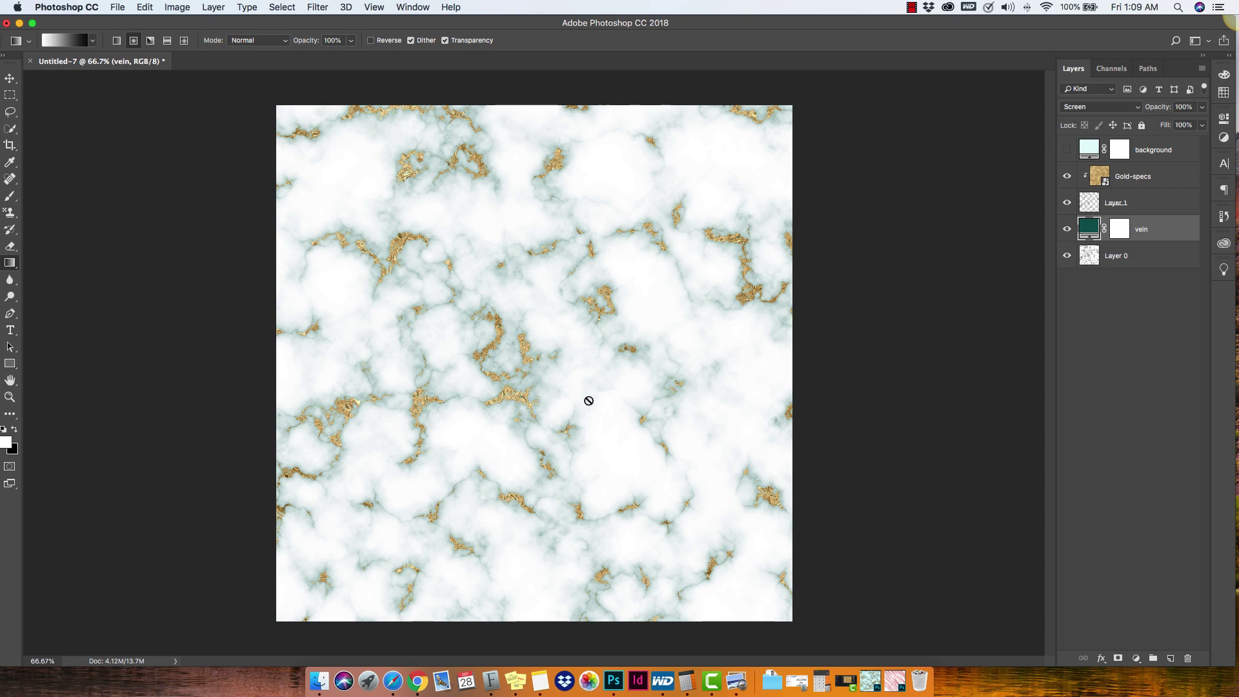
{"action": "left_click", "coordinate": [1066, 151]}
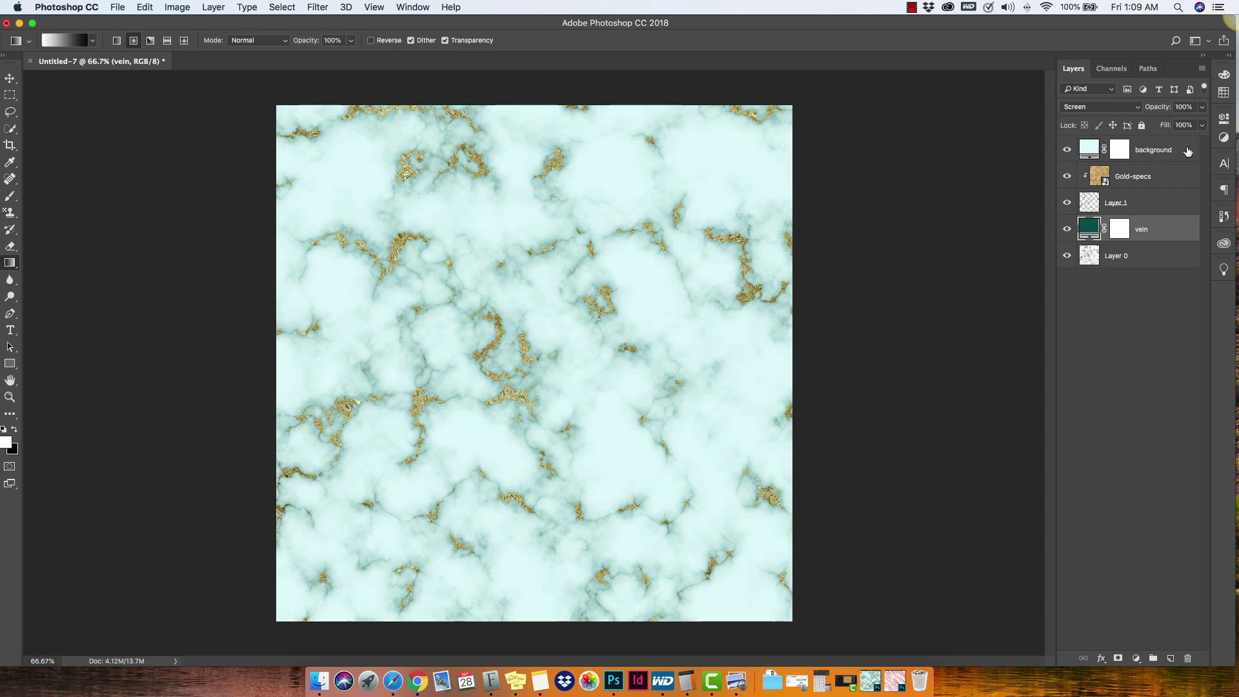
{"action": "left_click_drag", "start_coordinate": [1181, 153], "coordinate": [1183, 212]}
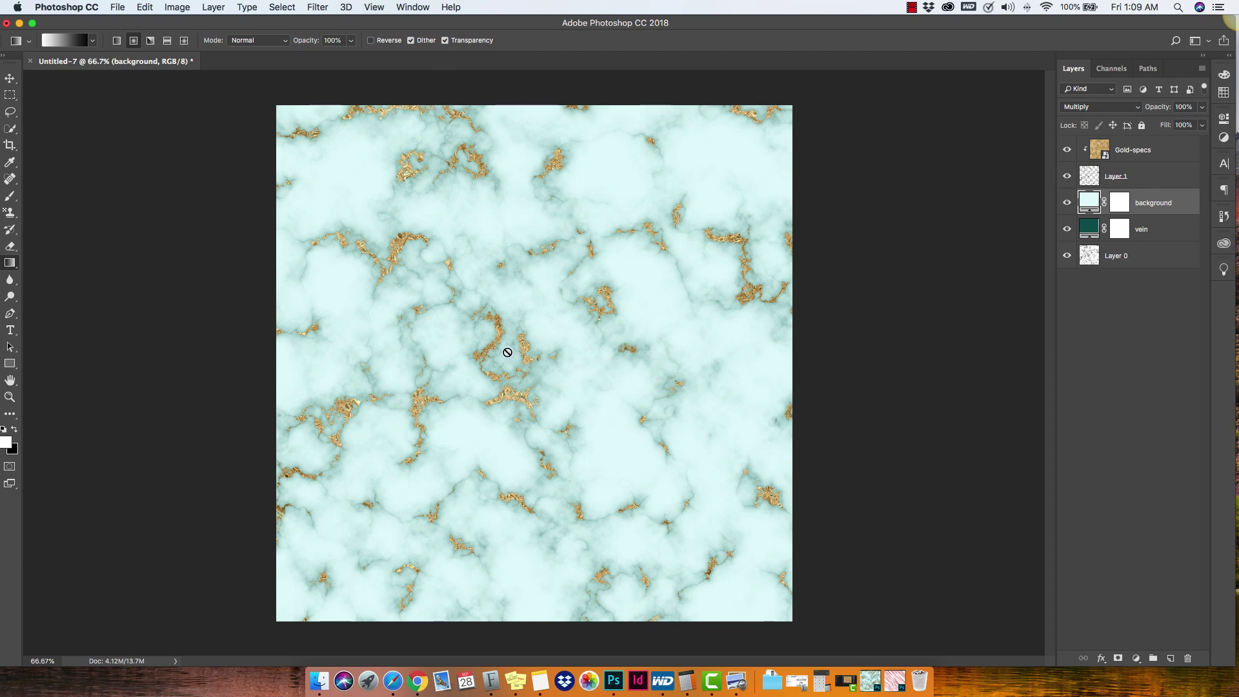
Recolour the vein fill deep magenta and the background pale pink, then zoom in on the marble
{"action": "double_click", "coordinate": [1088, 230]}
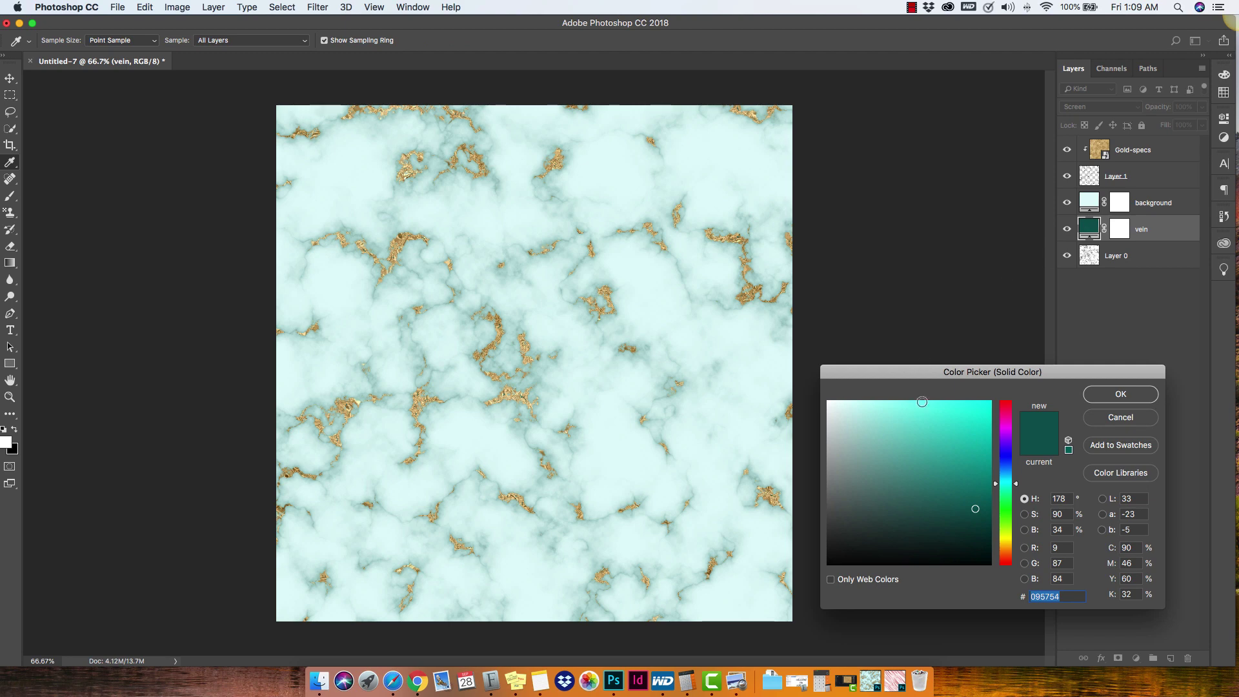
{"action": "left_click", "coordinate": [1006, 541]}
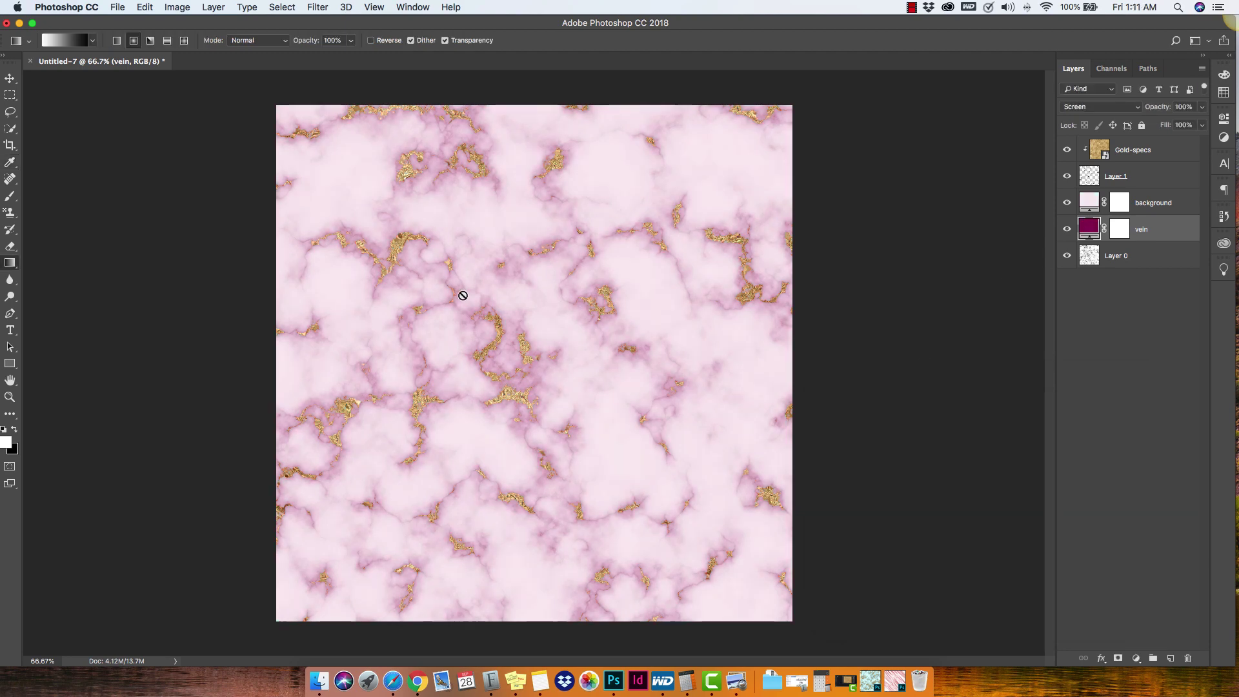
{"action": "key", "text": "z"}
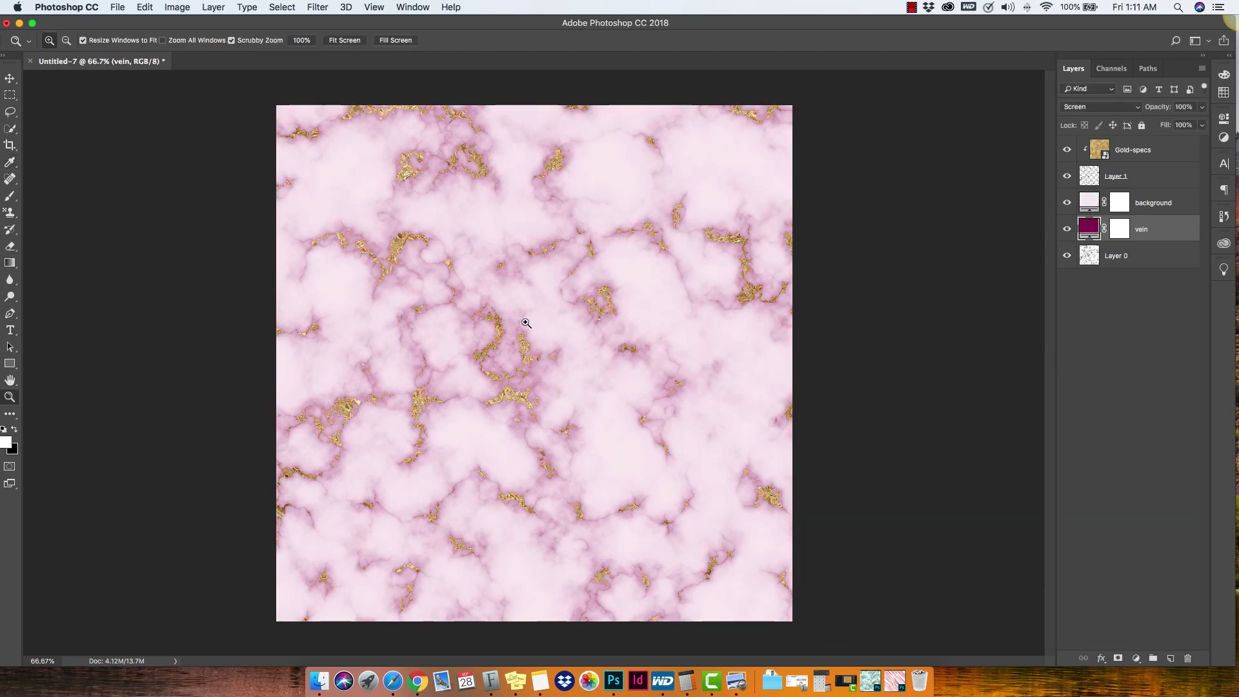
{"action": "left_click", "coordinate": [532, 302]}
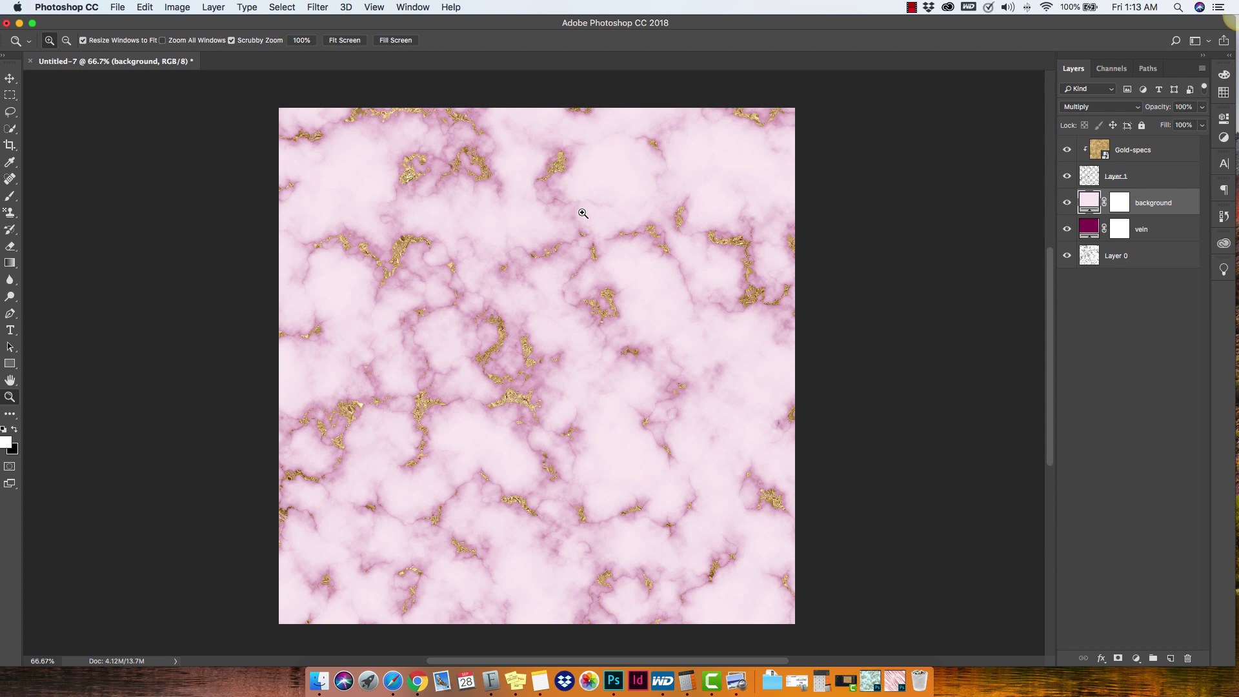
Hide the pink background tint and magenta vein colour layers, leaving white marble with gold veins
{"action": "left_click", "coordinate": [1067, 202]}
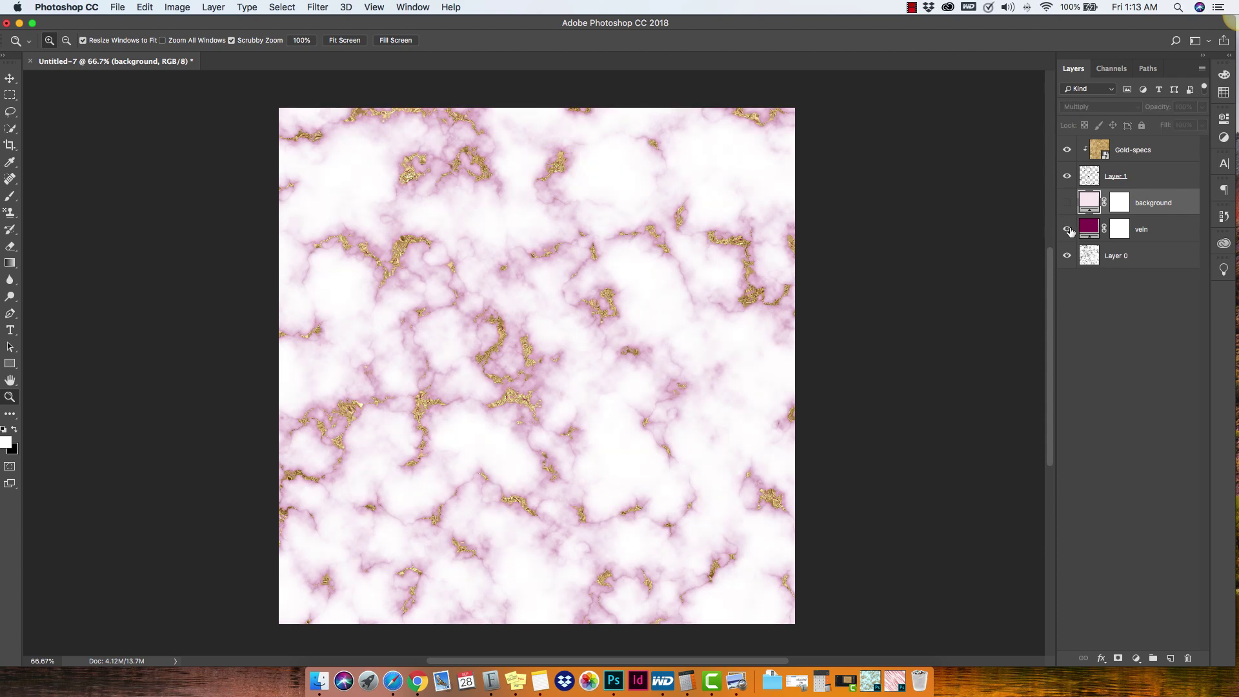
{"action": "left_click", "coordinate": [1067, 229]}
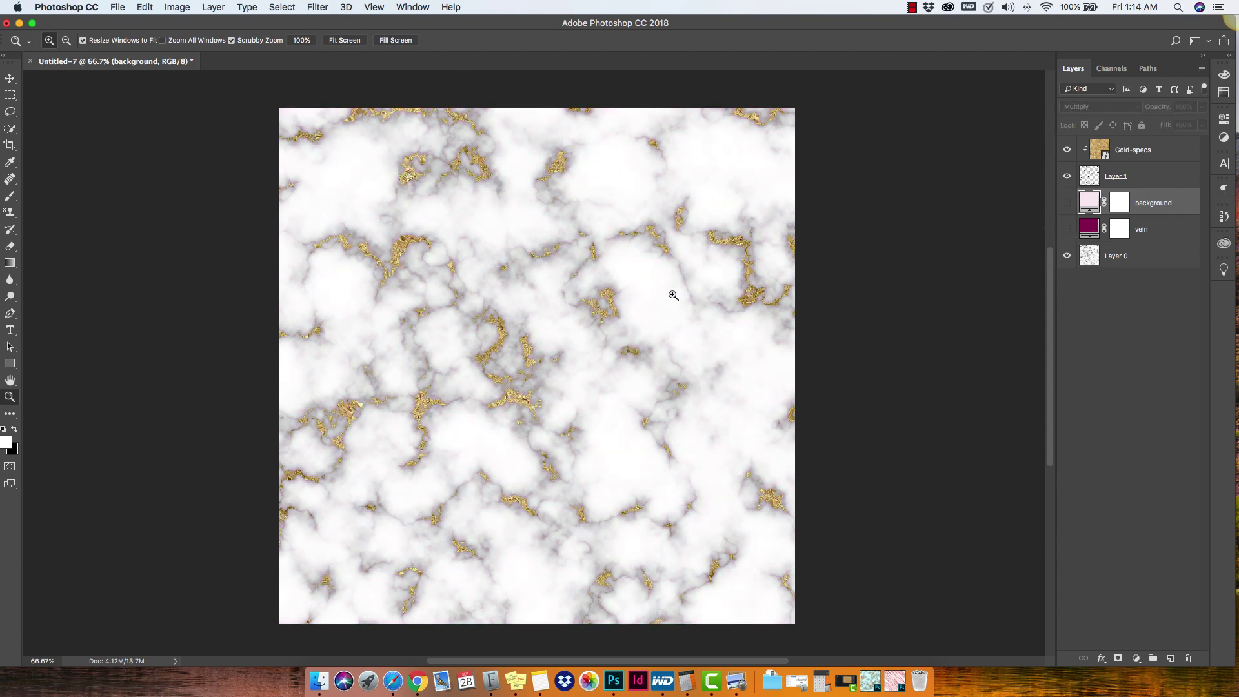